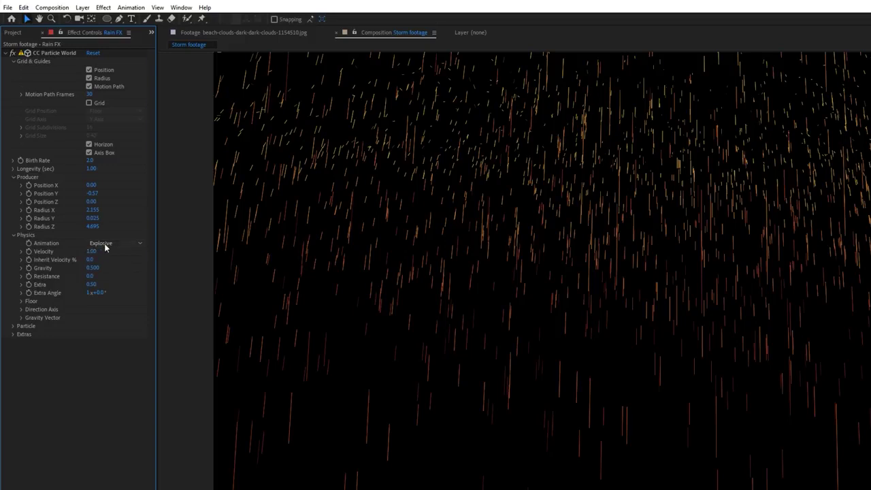
- Set the rain particles' Gravity to 1.000 and preview their fall around the one-second mark
left_click(124, 254)
key("Return")
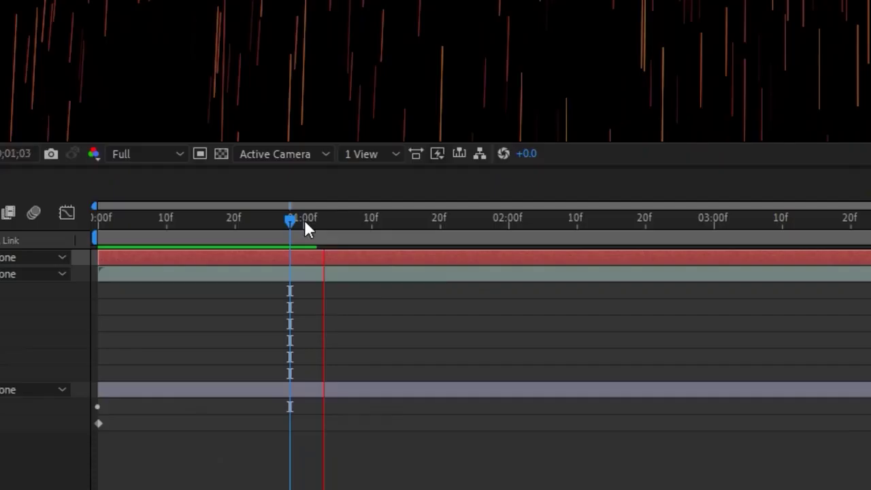
left_click_drag(306, 228, 345, 222)
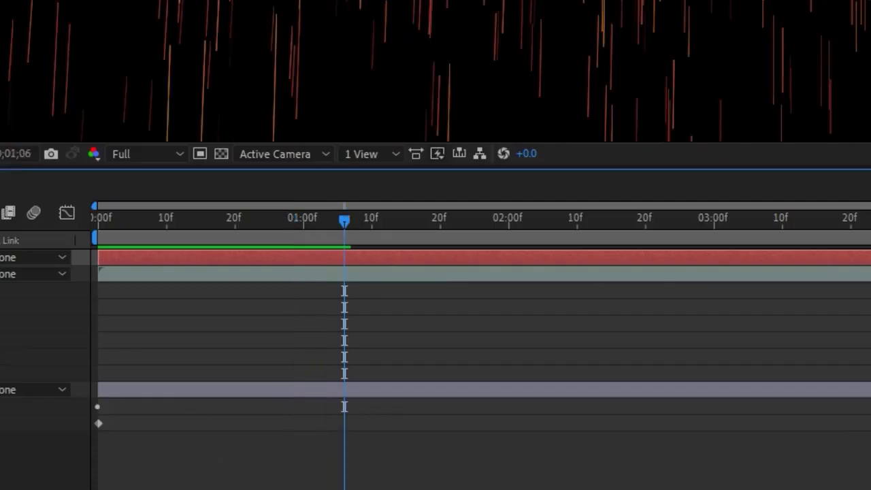
left_click_drag(524, 253, 275, 252)
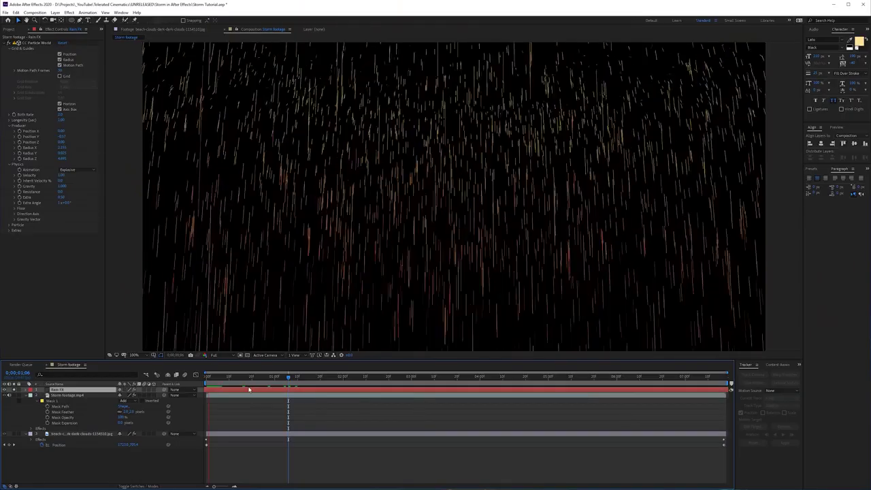
left_click(275, 381)
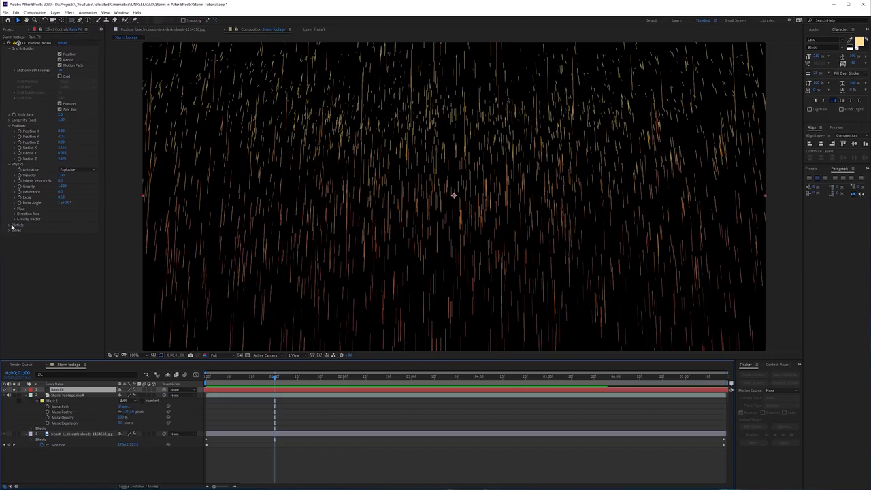
- Change the Birth Color of the rain particles to a muted, desaturated tan
left_click(11, 225)
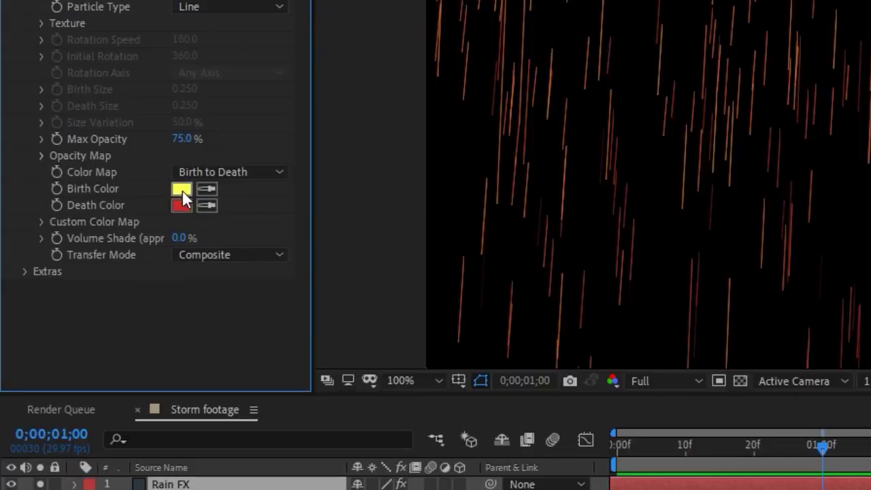
left_click(182, 191)
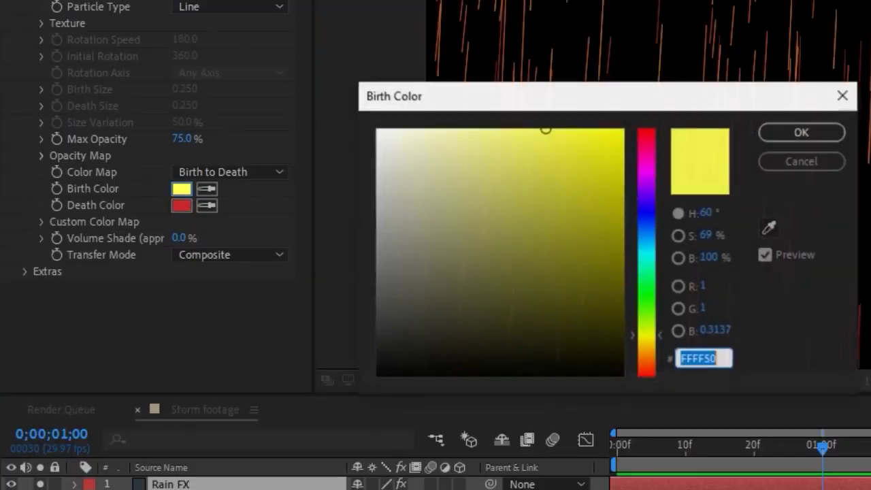
left_click(645, 348)
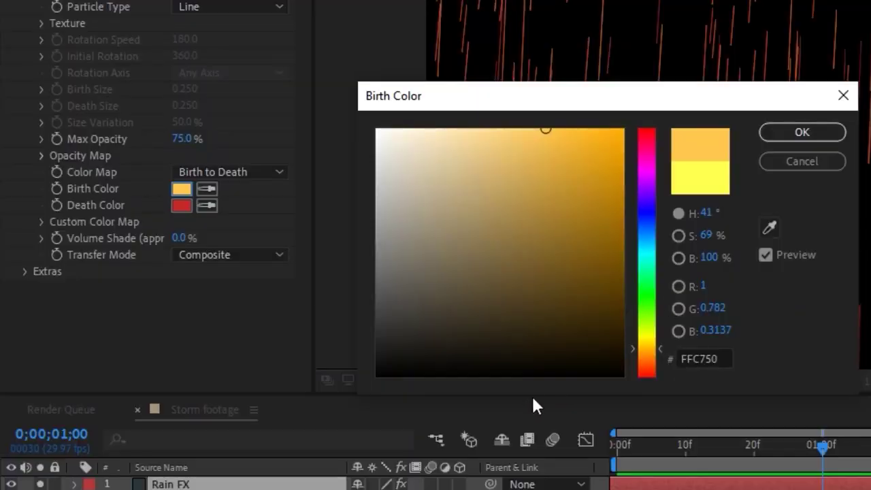
left_click(494, 317)
left_click(474, 281)
left_click_drag(475, 281, 449, 256)
left_click(805, 134)
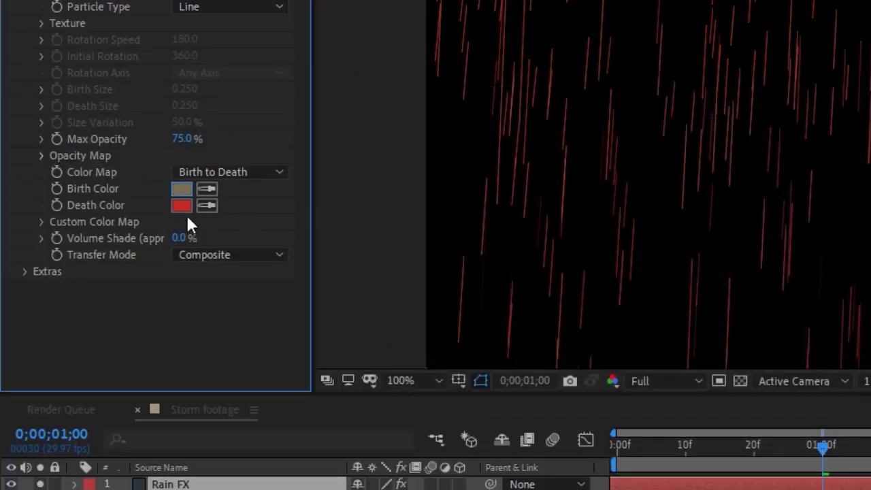
- Change the Death Color of the rain particles to the dark grey-green 27352F
left_click(181, 205)
left_click(648, 229)
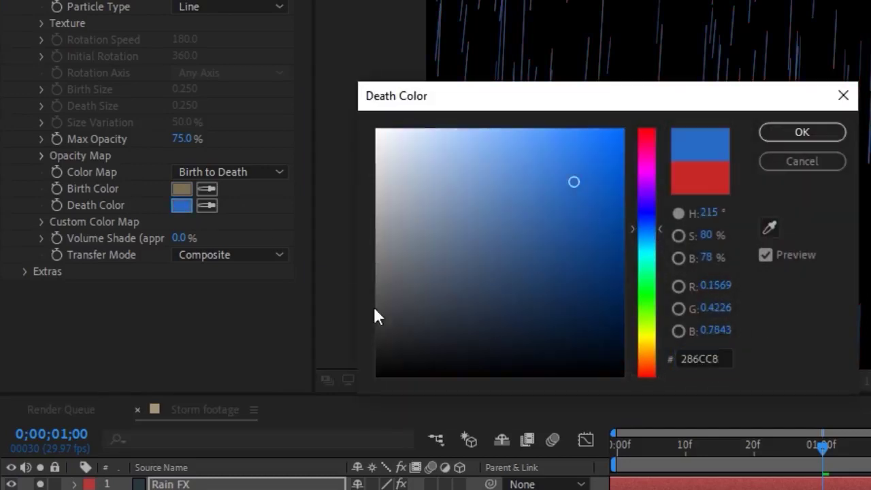
left_click(651, 269)
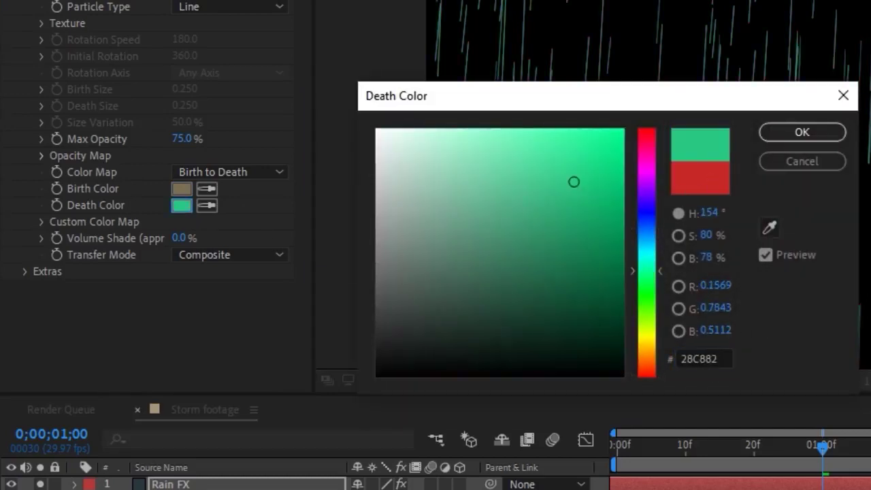
mouse_move(519, 226)
left_mouse_down()
mouse_move(433, 266)
mouse_move(432, 296)
mouse_move(418, 295)
mouse_move(438, 324)
left_mouse_up()
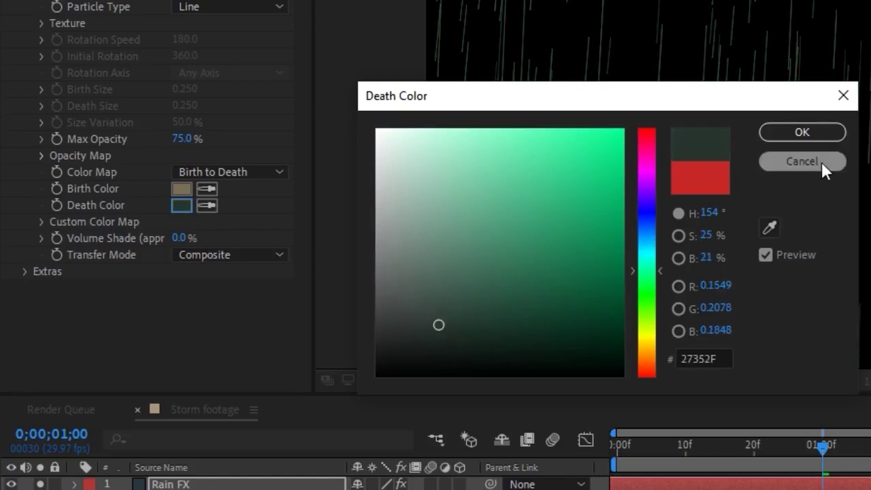
left_click(820, 134)
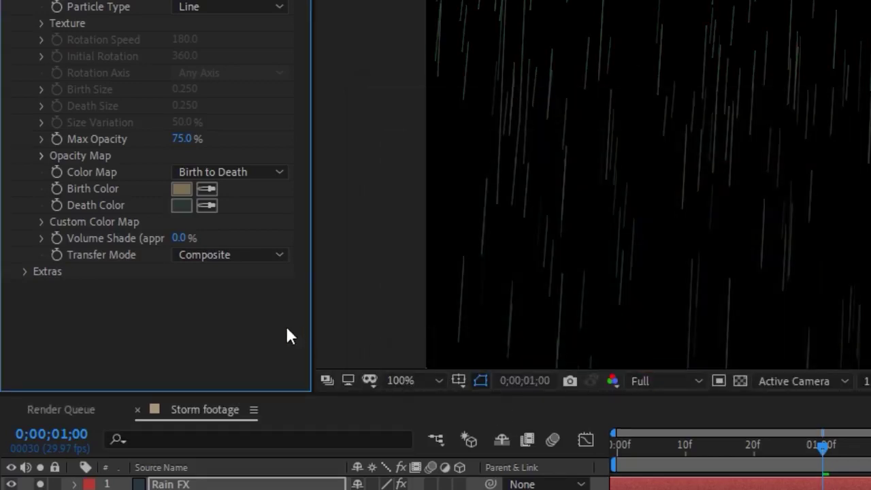
- Change the particle type to Faded Sphere, and set both Death Size and Birth Size to 0.1
left_click(249, 8)
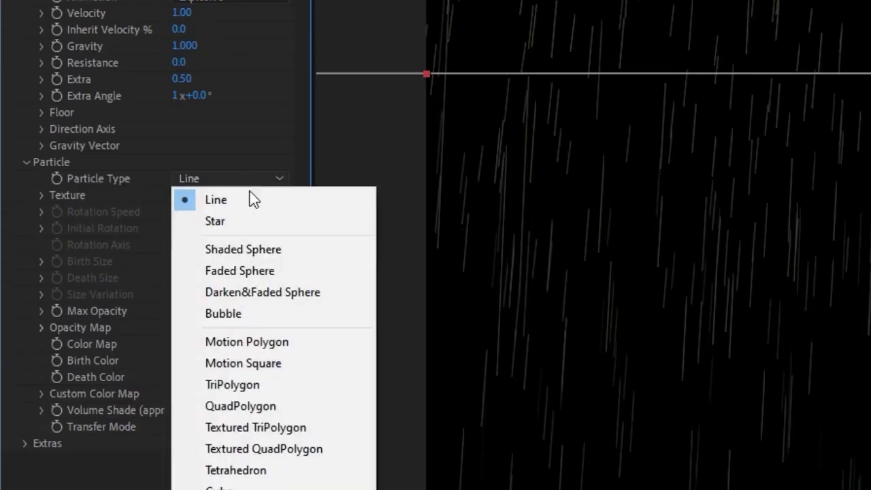
left_click(254, 272)
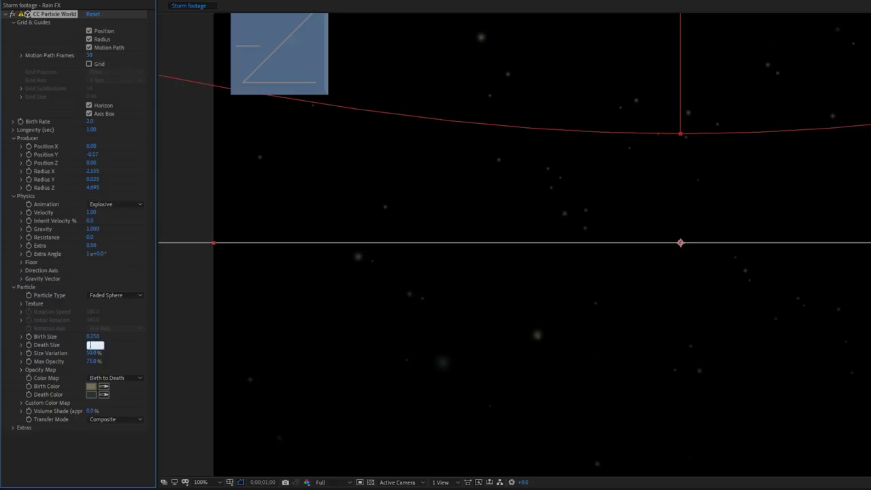
key("Return")
left_click(92, 337)
type("0.1")
key("Return")
key("space")
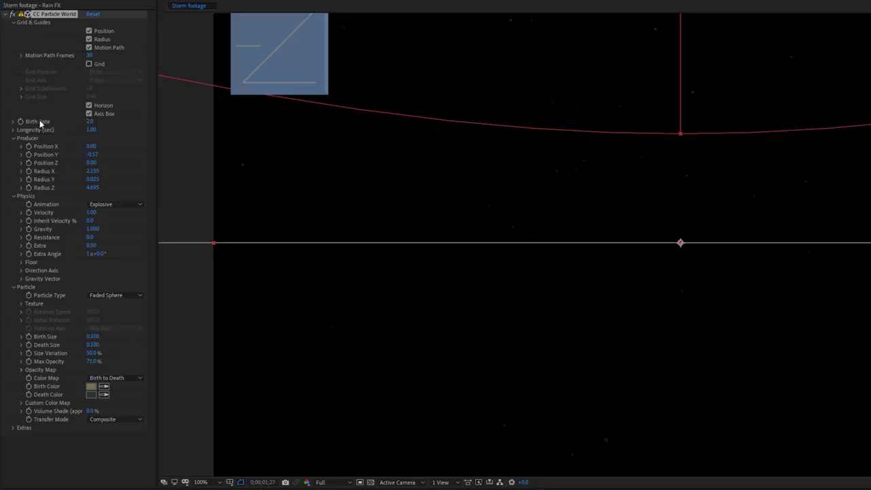
- Raise the particle Birth Rate, trying 10 and settling on 50
left_click(91, 122)
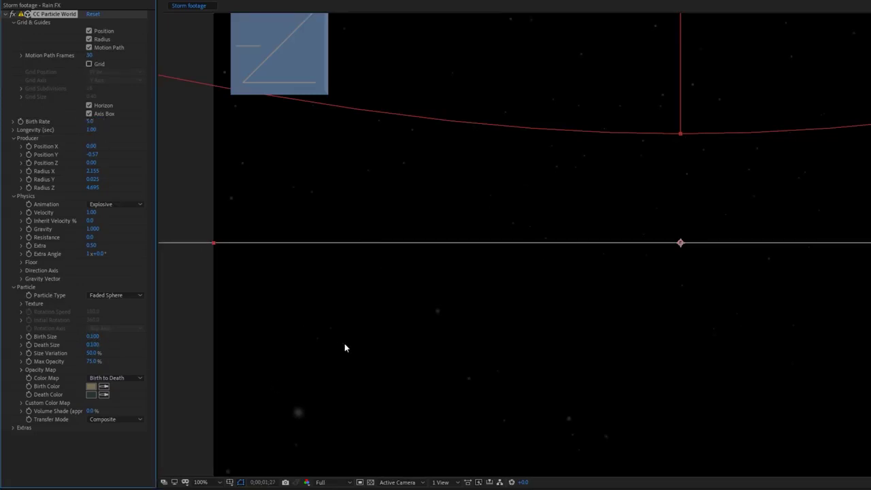
type("10")
key("Return")
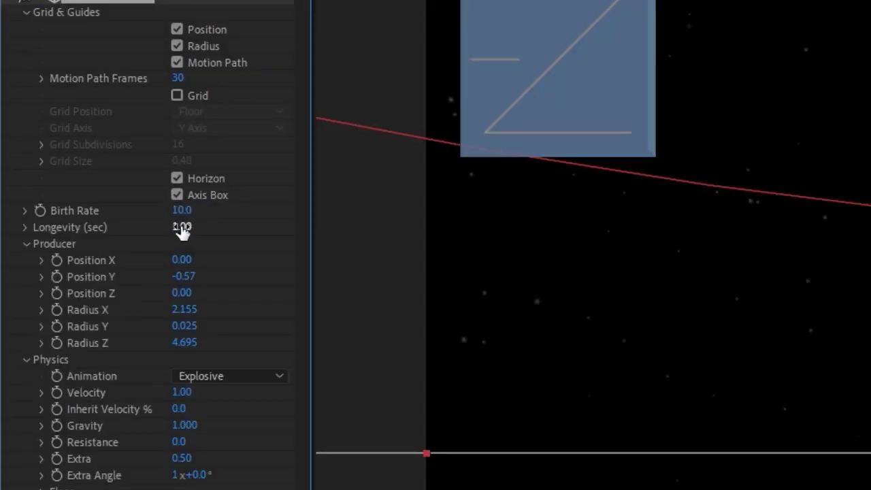
left_click(181, 213)
type("50")
key("Return")
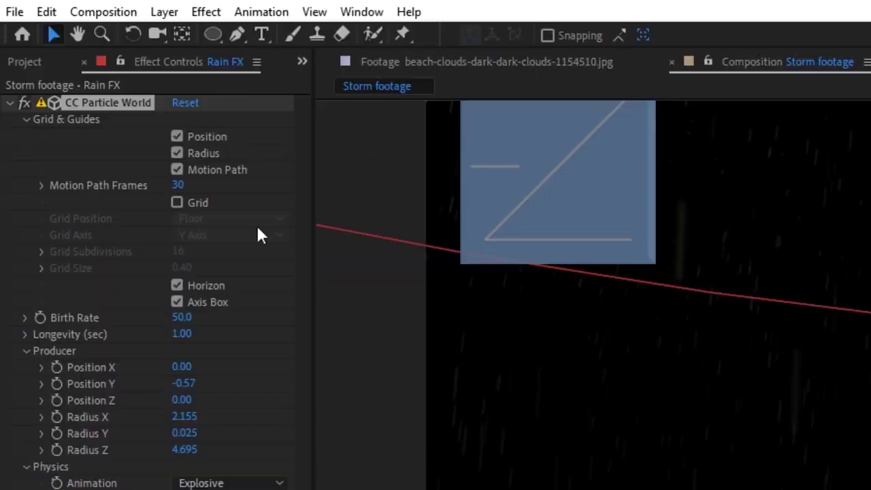
- Apply the Curves effect to the Rain FX layer and bend the RGB curve upward to brighten the rain
left_click(206, 12)
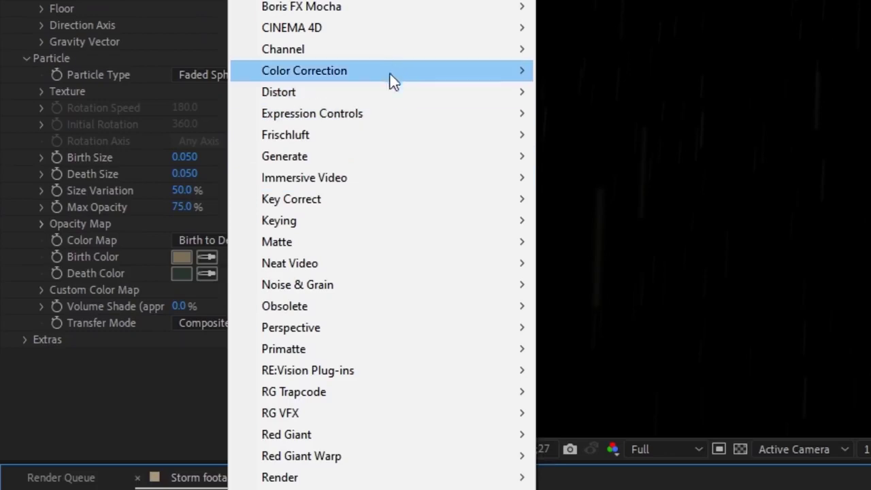
mouse_move(401, 91)
left_click(388, 456)
left_click_drag(79, 395, 70, 362)
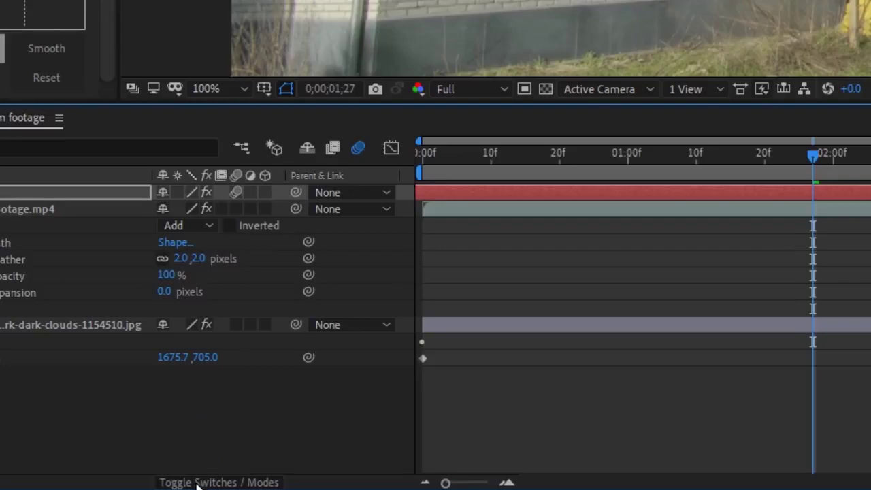
- Set the Rain FX layer's blending mode to Add
left_click(197, 479)
left_click(178, 193)
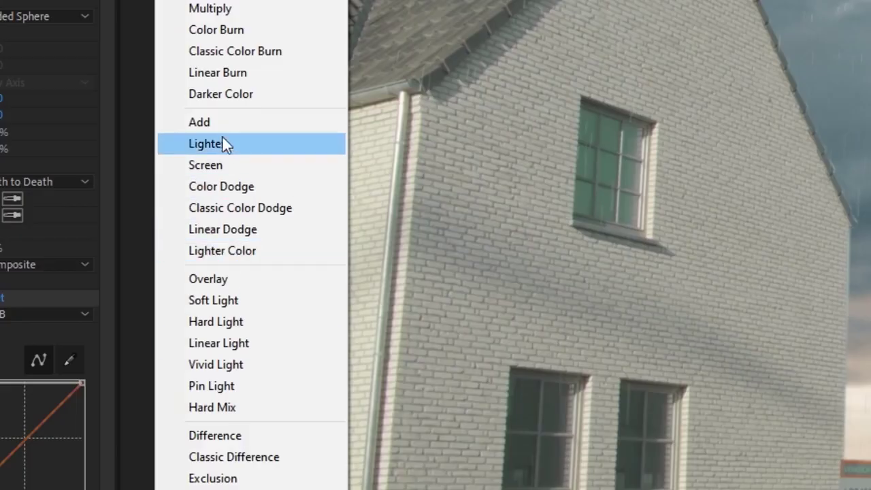
left_click(221, 141)
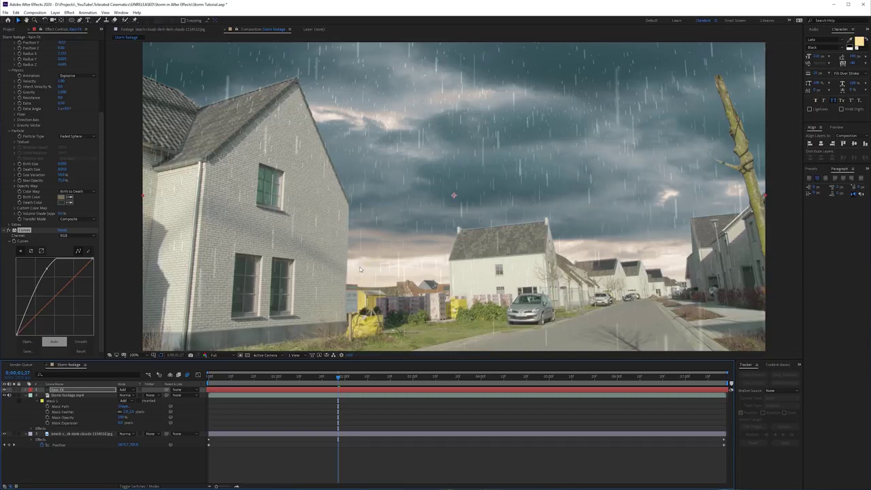
- Add a one-node camera layer to the composition, choosing a lens preset for it
right_click(133, 461)
mouse_move(169, 387)
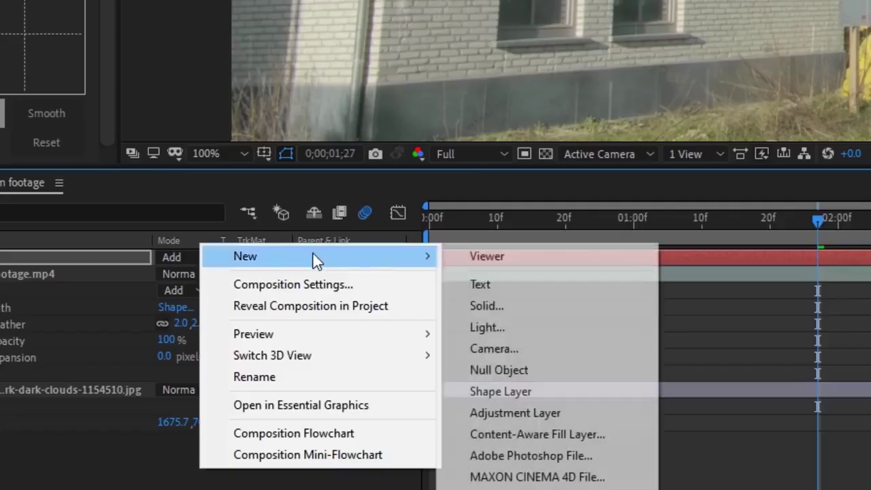
left_click(517, 351)
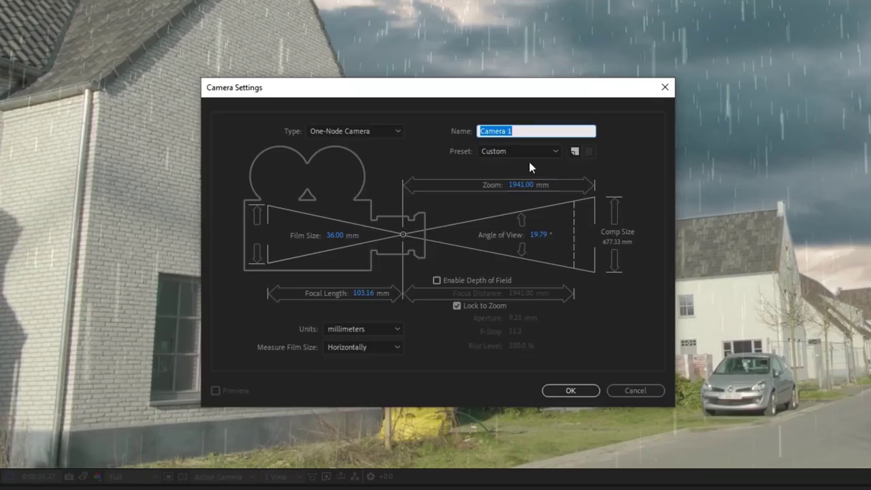
left_click(529, 153)
left_click(506, 207)
left_click(564, 388)
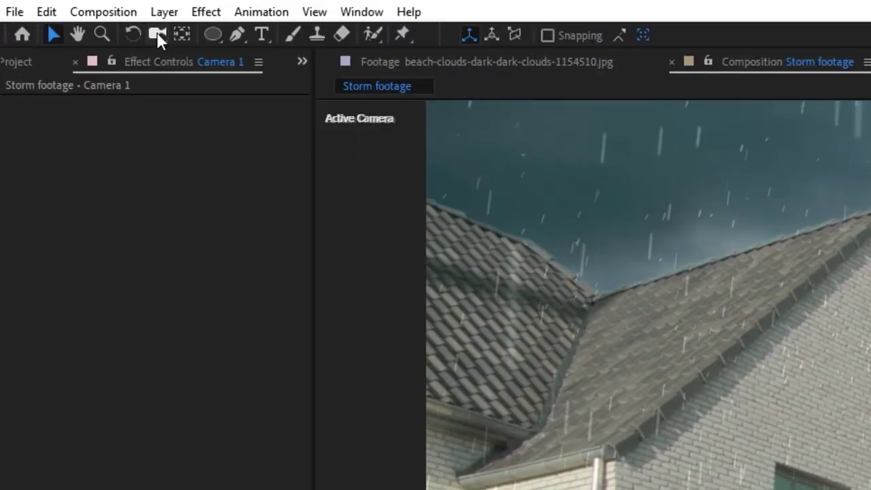
- Orbit the new camera with the camera tool to adjust the angle and perspective of the falling rain
left_click_drag(53, 20, 77, 26)
left_click_drag(219, 58, 219, 58)
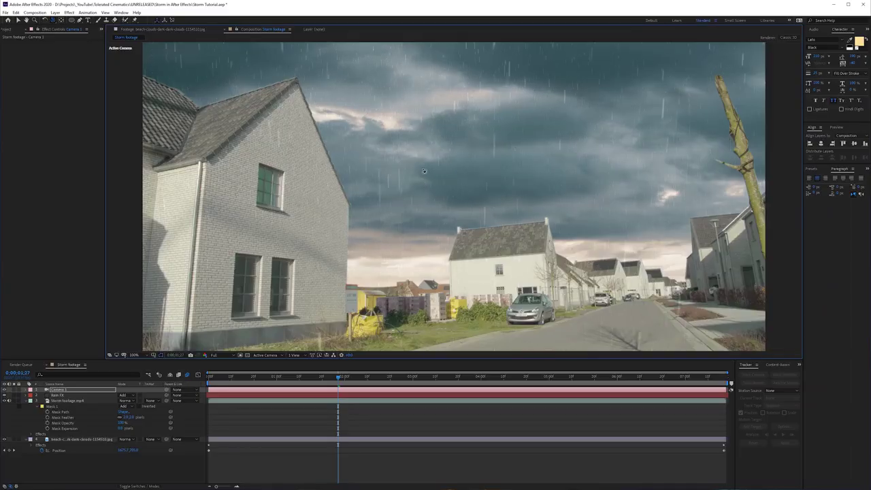
left_click_drag(424, 171, 441, 194)
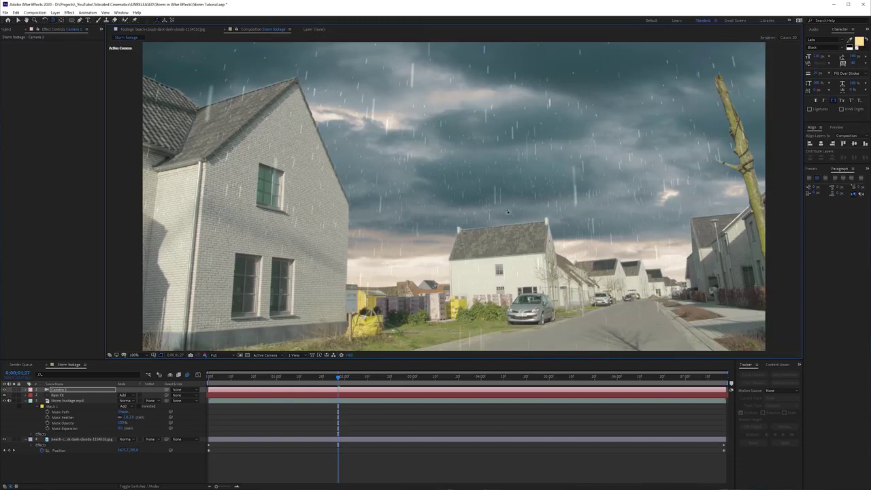
left_click_drag(483, 158, 503, 158)
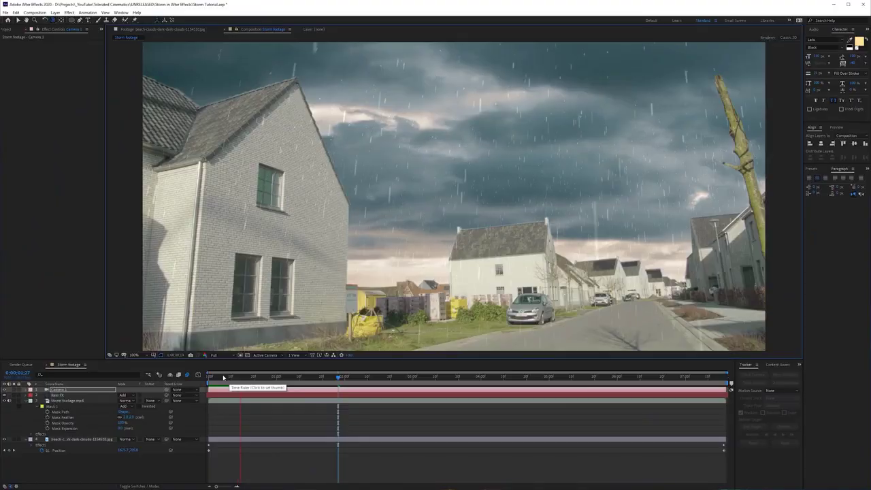
- Stop the preview near the start of the timeline and set the Rain FX layer's blending mode back to Normal
left_click(222, 378)
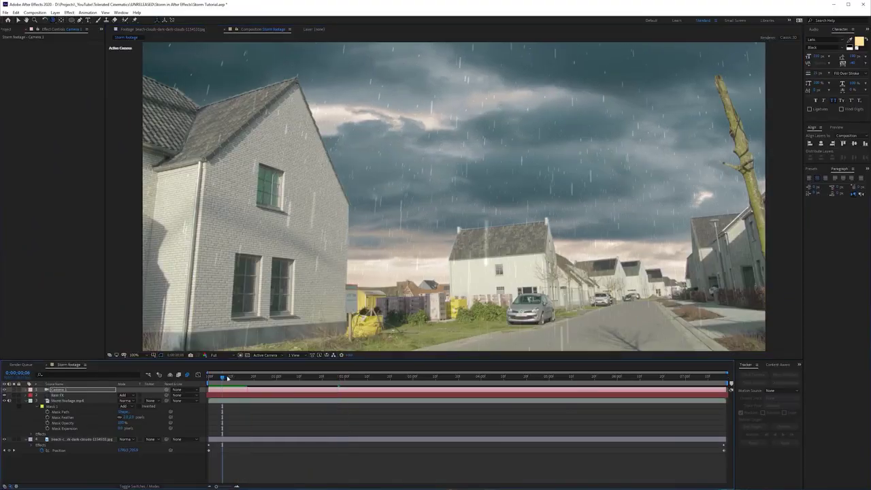
left_click(127, 395)
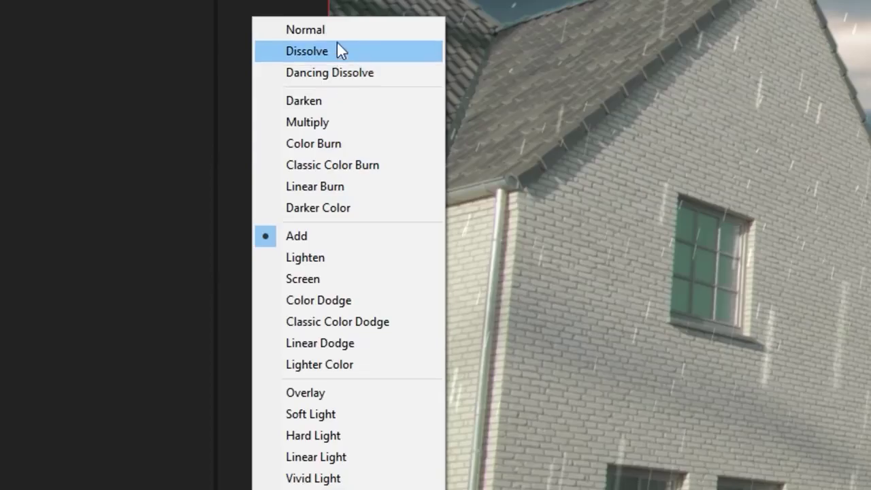
left_click(144, 111)
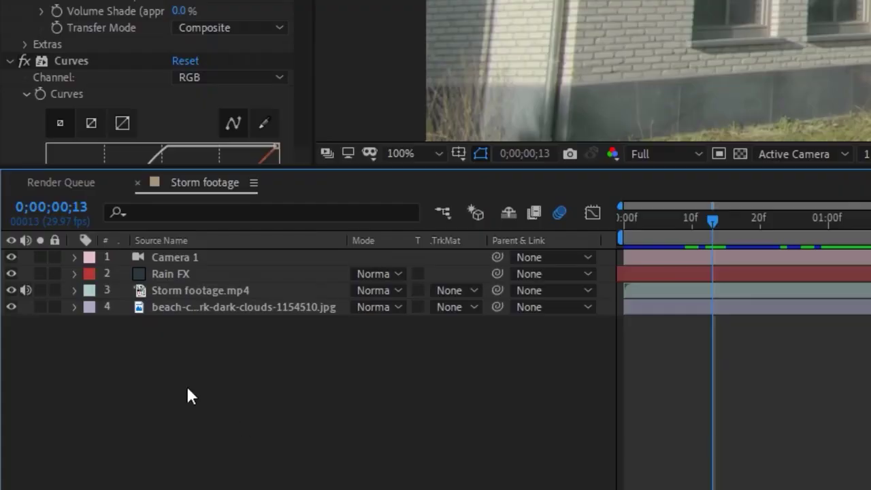
- Create an adjustment layer above the other layers and apply the Lumetri Color effect to it
right_click(186, 385)
mouse_move(264, 176)
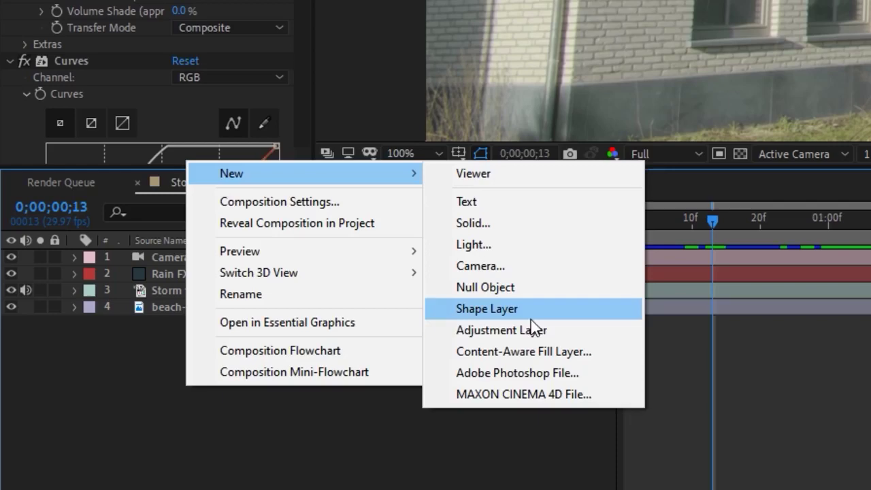
left_click(521, 331)
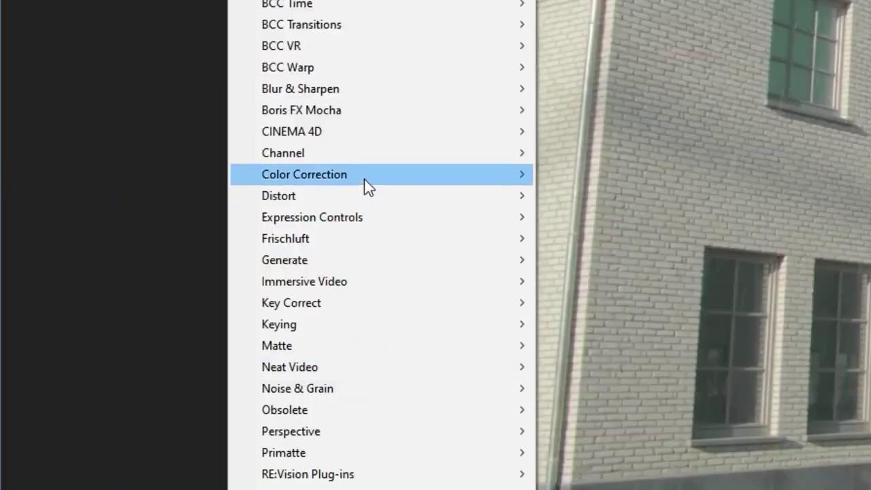
mouse_move(363, 179)
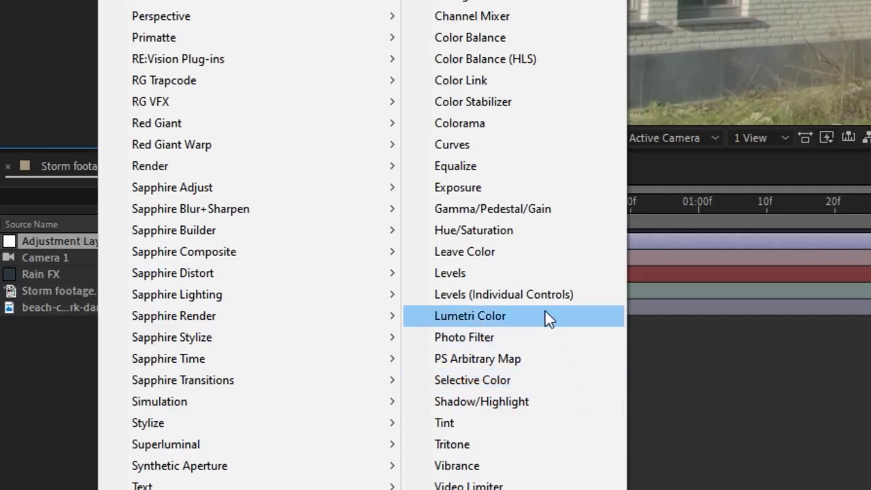
left_click(545, 311)
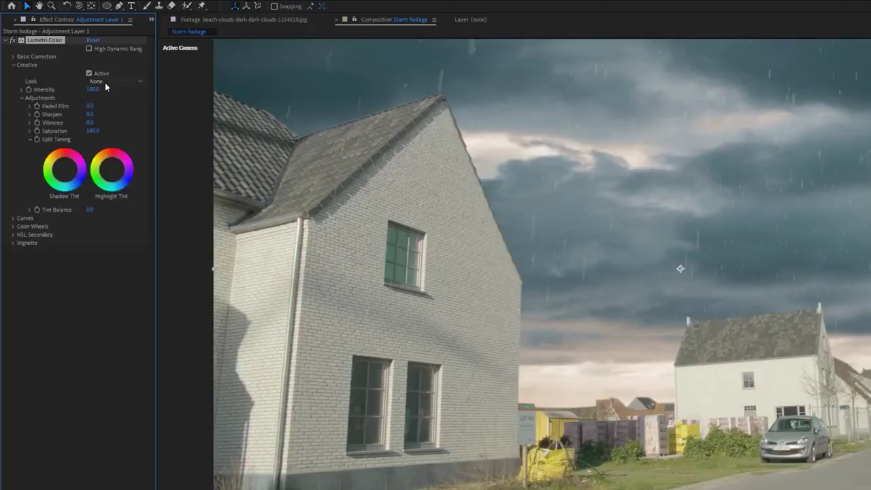
- Load the Night.3dl LUT as the creative look of the adjustment layer's Lumetri Color effect
left_click(106, 83)
left_click(127, 25)
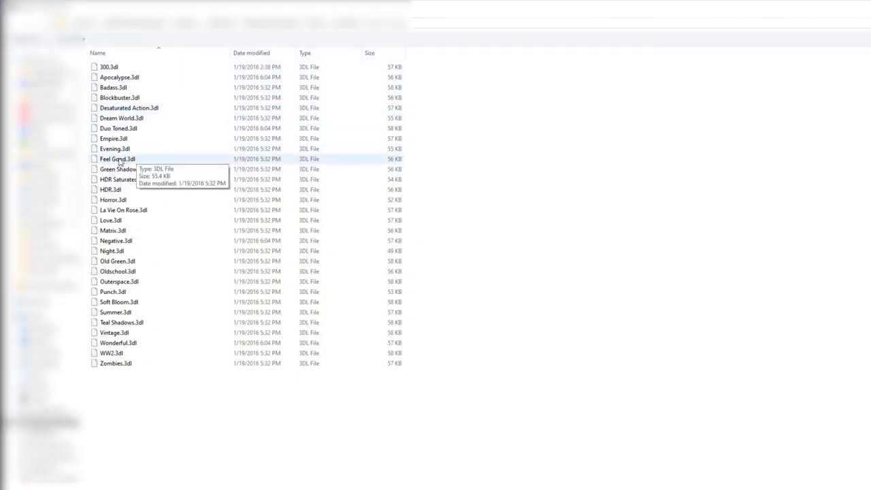
left_click(114, 250)
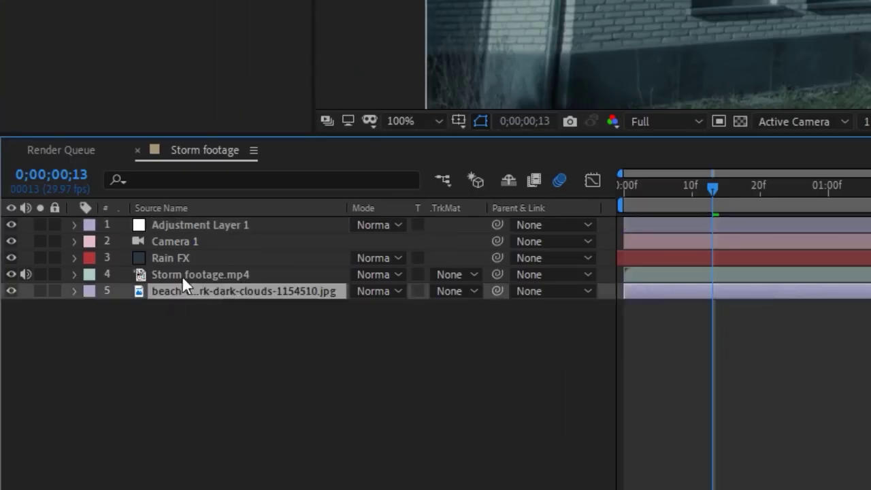
- Duplicate the Storm footage.mp4 layer, remove the copy's mask and move the copy above Adjustment Layer 1
left_click(115, 274)
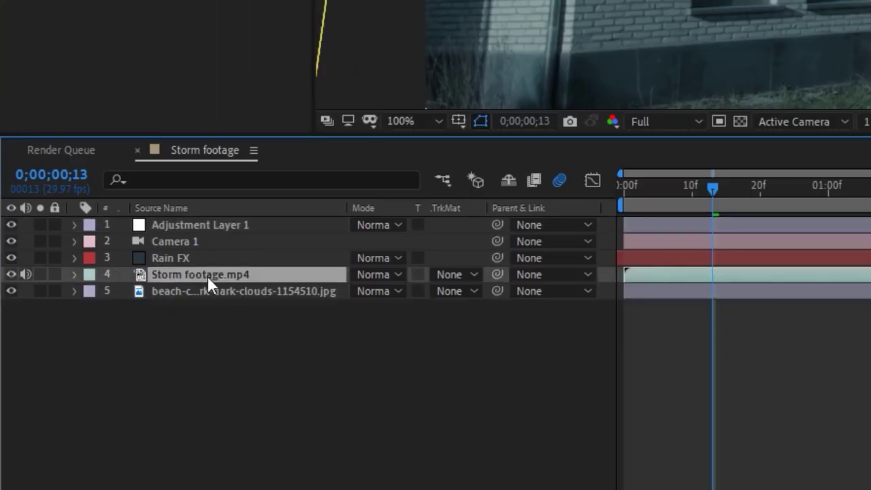
key("ctrl+d")
key("m")
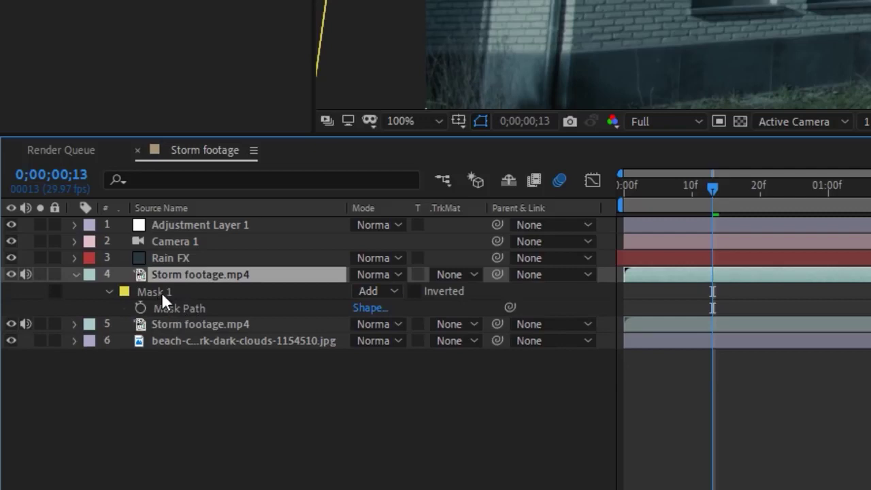
left_click_drag(179, 277, 200, 221)
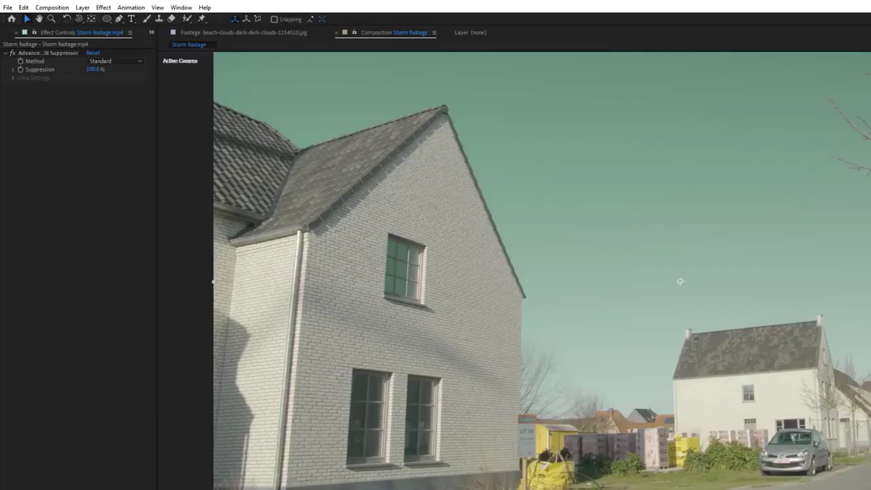
- Delete Advanced Spill Suppressor from the topmost Storm footage copy and apply the Tint effect instead
left_click(48, 54)
key("Delete")
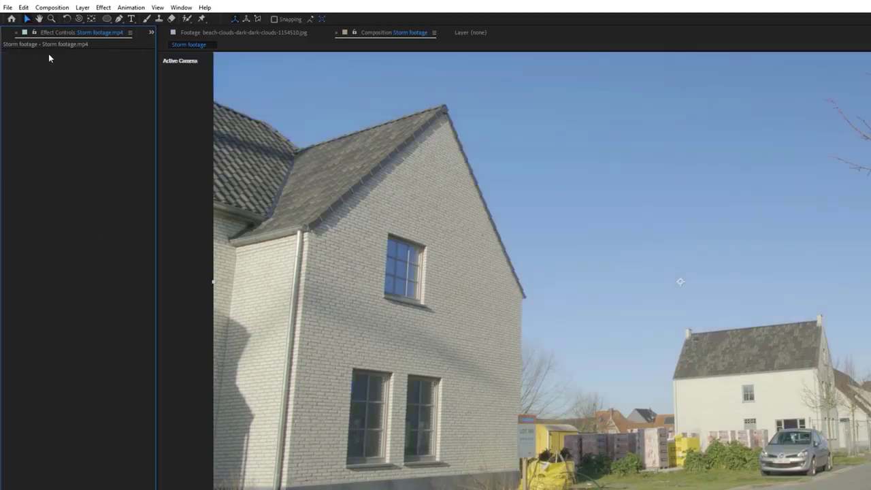
left_click(101, 10)
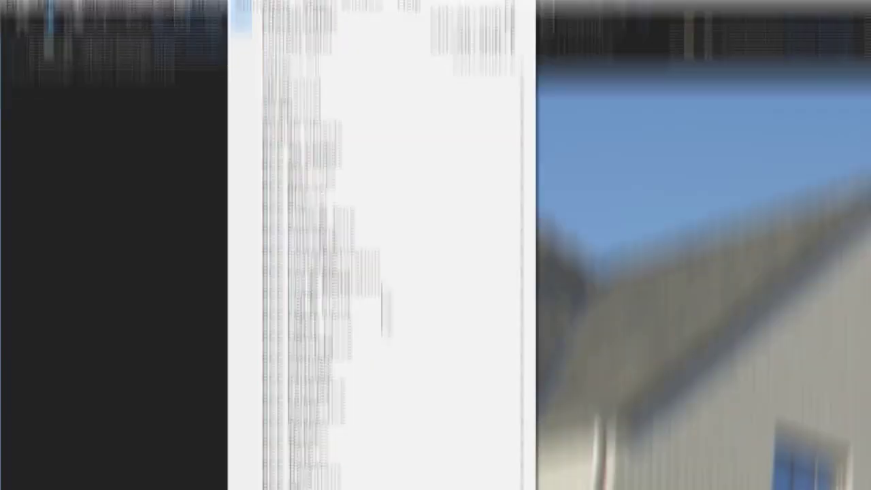
mouse_move(182, 333)
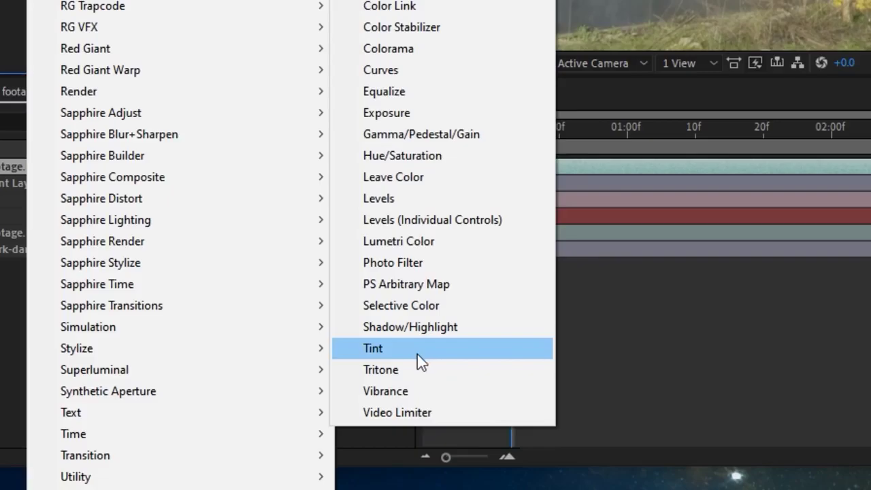
left_click(417, 354)
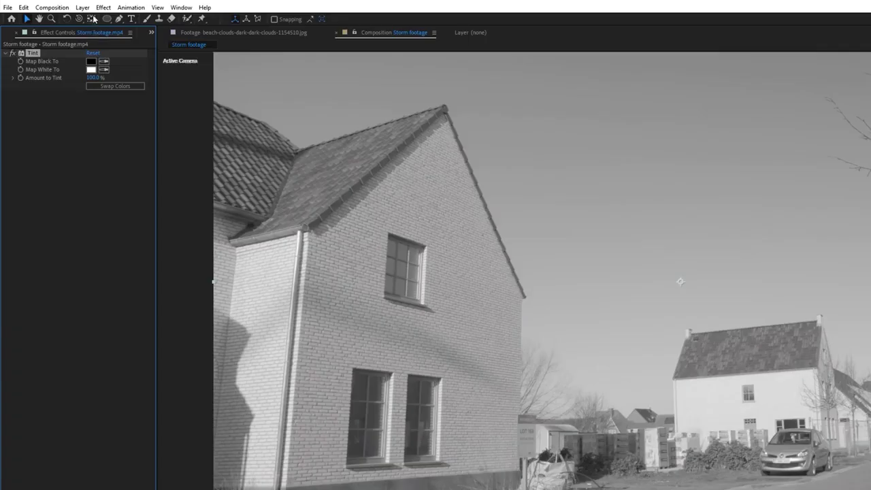
- Apply Levels to the tinted footage copy and set Input Black to 0.3569 and Input White to 0.5333 for hard contrast
left_click(104, 7)
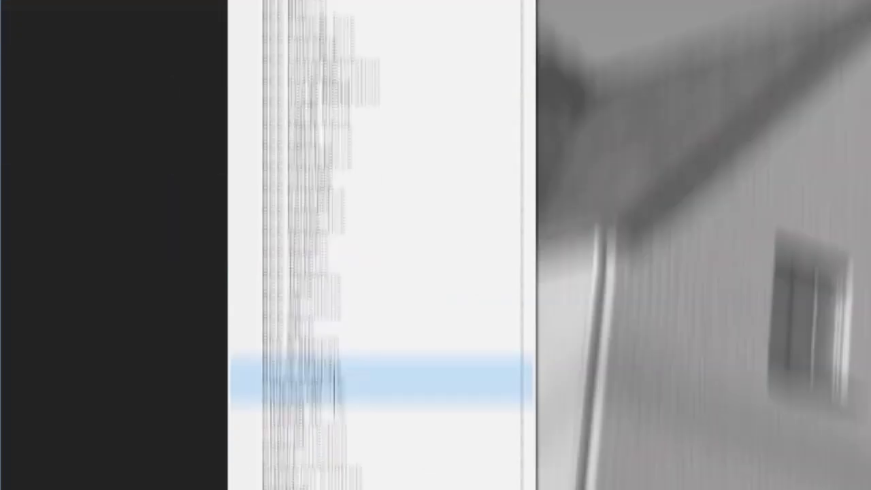
mouse_move(174, 333)
left_click(507, 376)
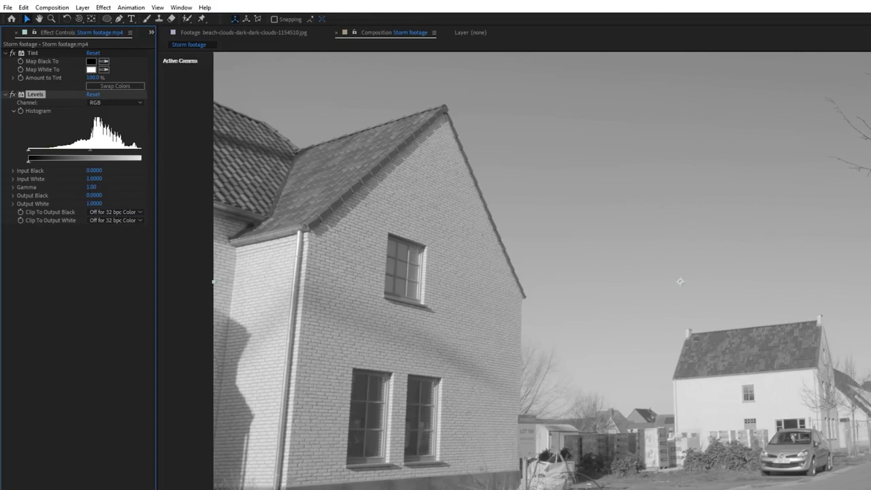
left_click_drag(28, 148, 57, 149)
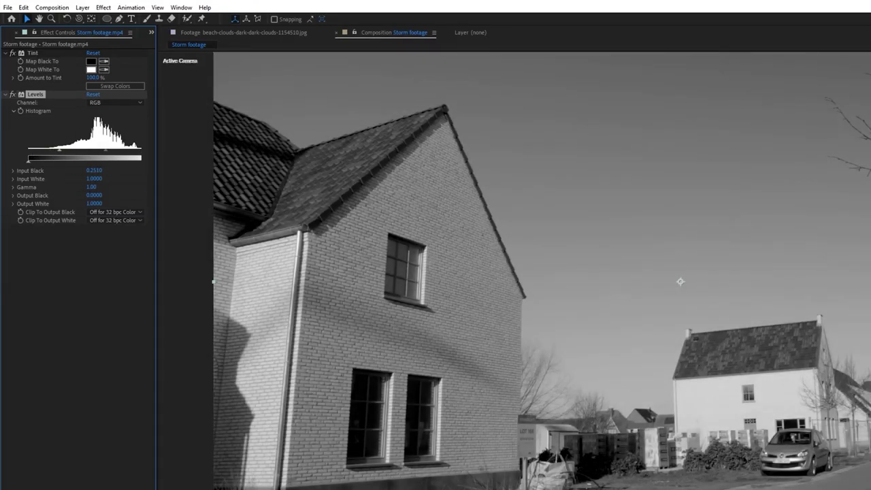
left_click_drag(140, 149, 96, 150)
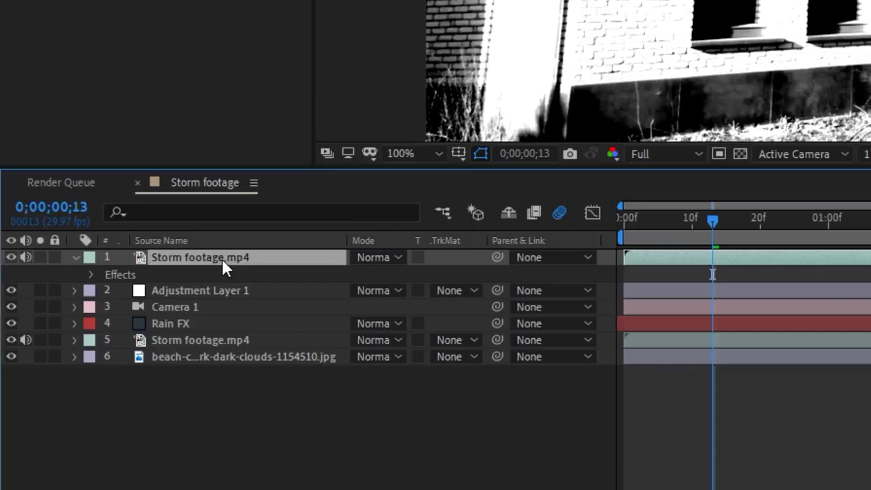
- Duplicate the high-contrast Storm footage layer and delete Tint and Levels from the lower of the two copies
key("ctrl+d")
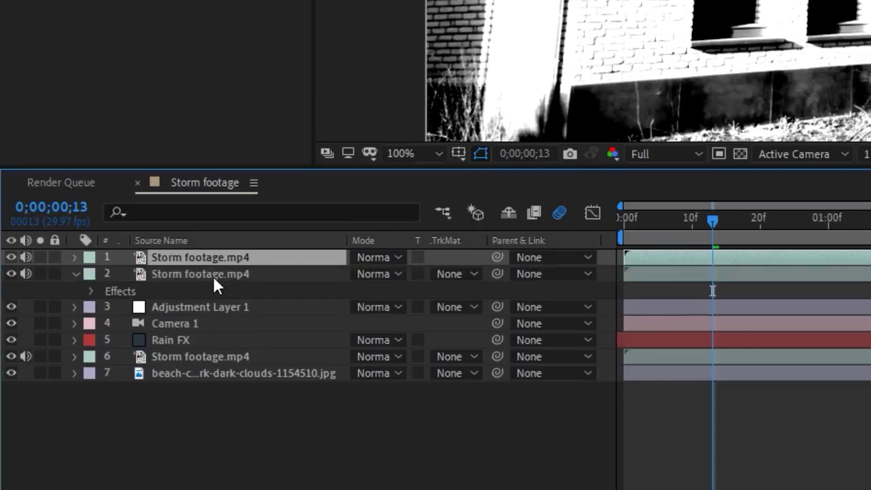
left_click(213, 276)
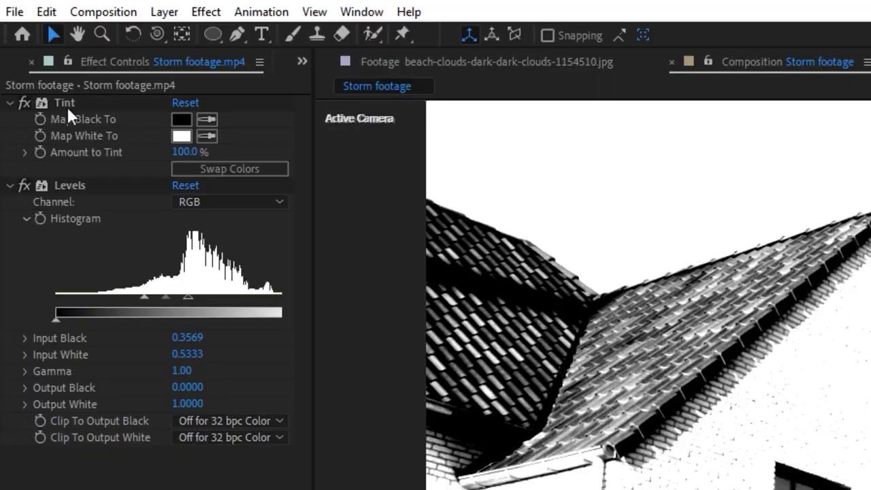
left_click(58, 103)
left_click(70, 185, "shift")
key("Delete")
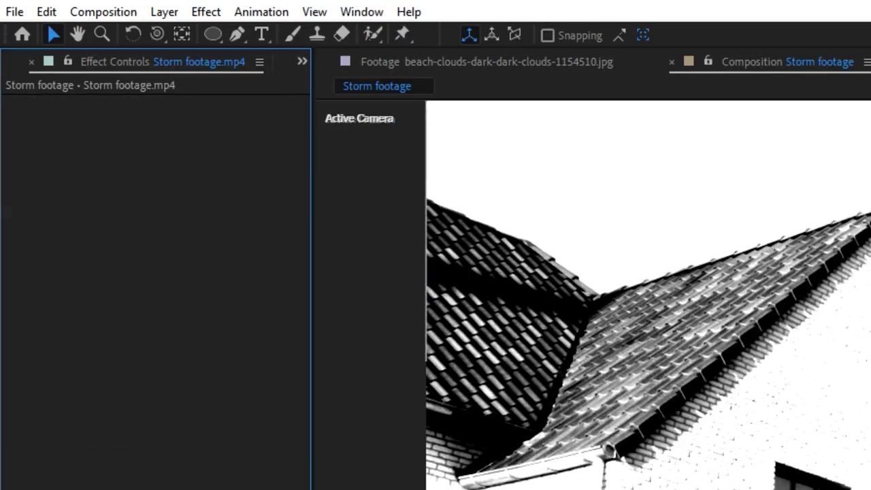
- Set the lower copy's track matte to Luma Inverted Matte and apply Advanced Spill Suppressor to it
left_click(448, 274)
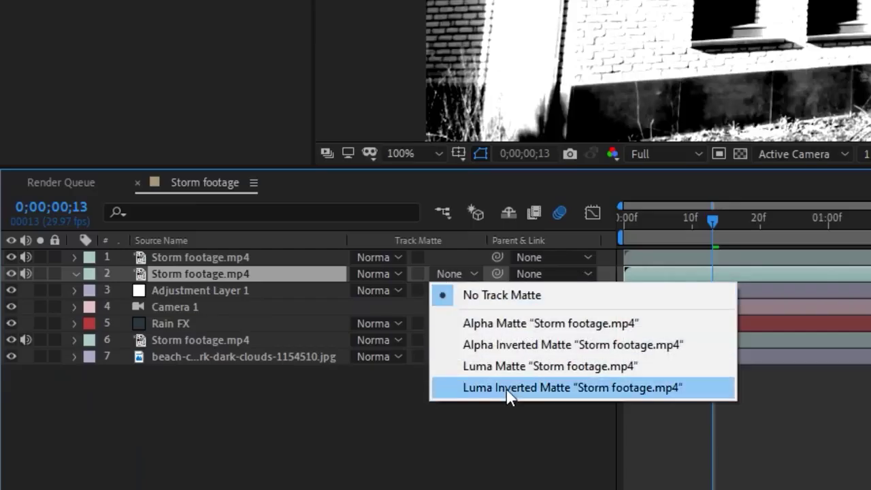
left_click(506, 389)
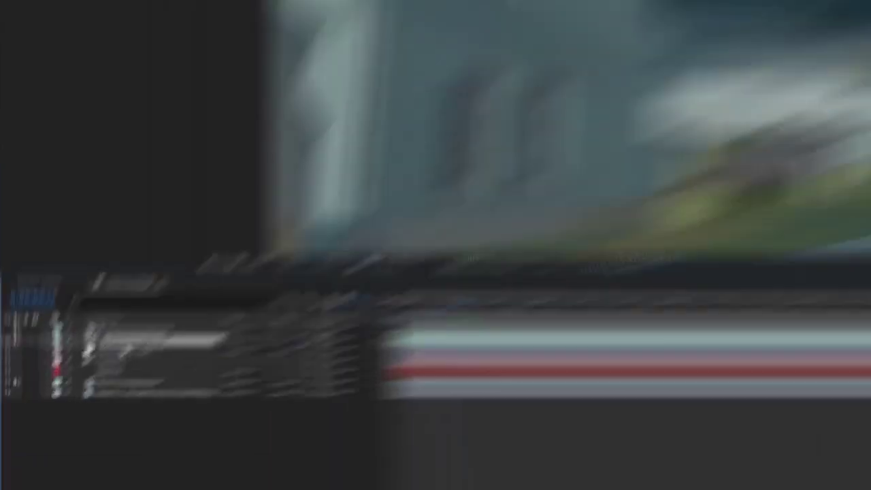
key("ctrl+space")
type("adva")
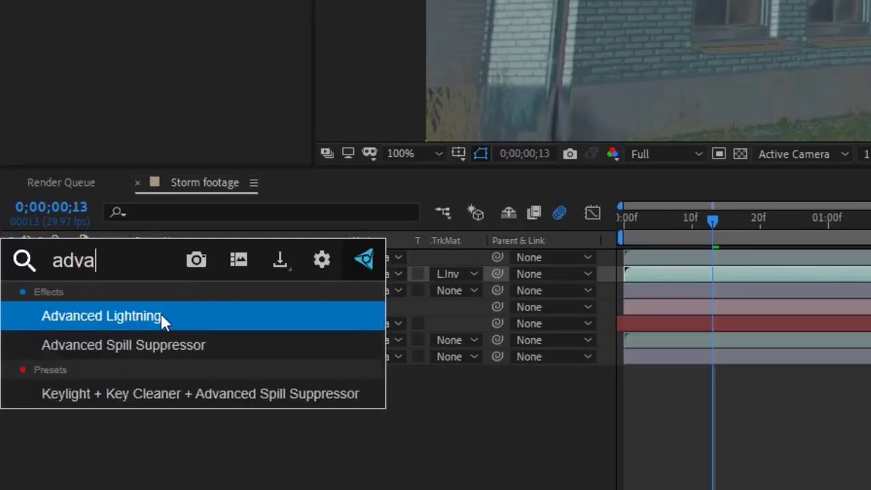
left_click(153, 350)
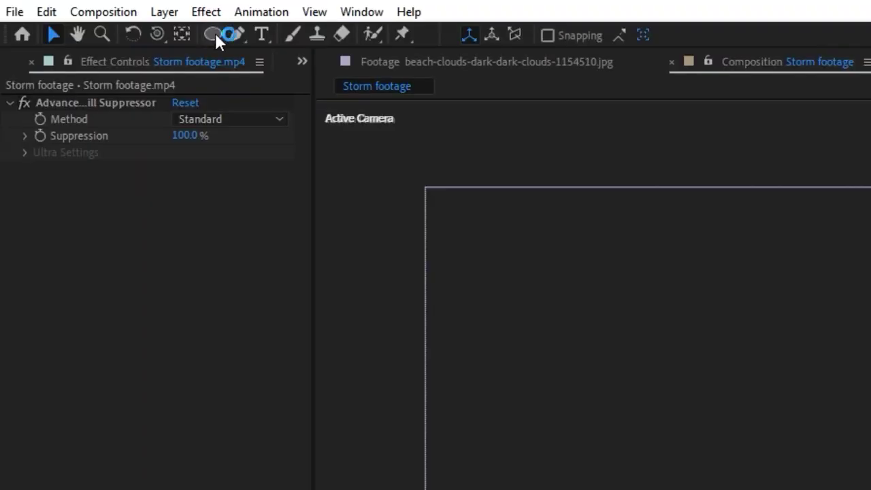
- Draw a rough Pen tool mask around the bare tree on the matted copy and move Adjustment Layer 1 to the top of the stack
left_click(238, 34)
left_click(249, 60)
left_click(208, 235)
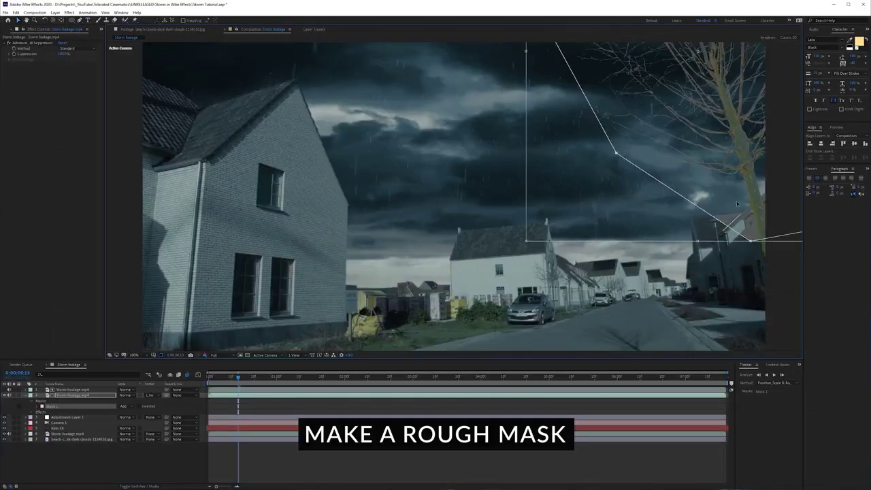
left_click_drag(58, 416, 62, 389)
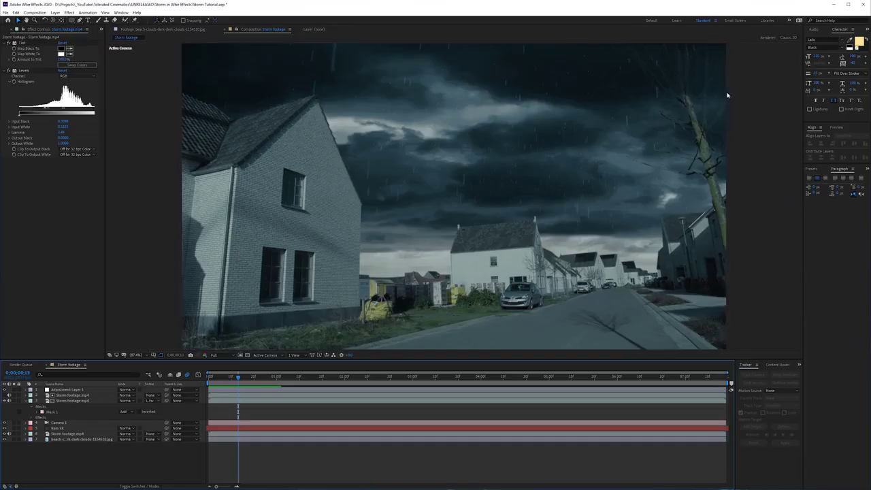
left_click(24, 71)
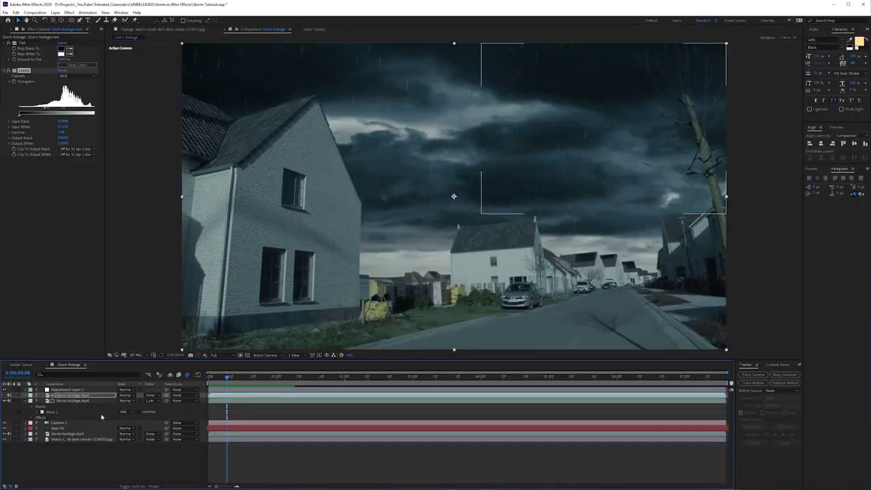
- Create a new adjustment layer below Adjustment Layer 1 and name it Lightning
right_click(72, 390)
mouse_move(102, 245)
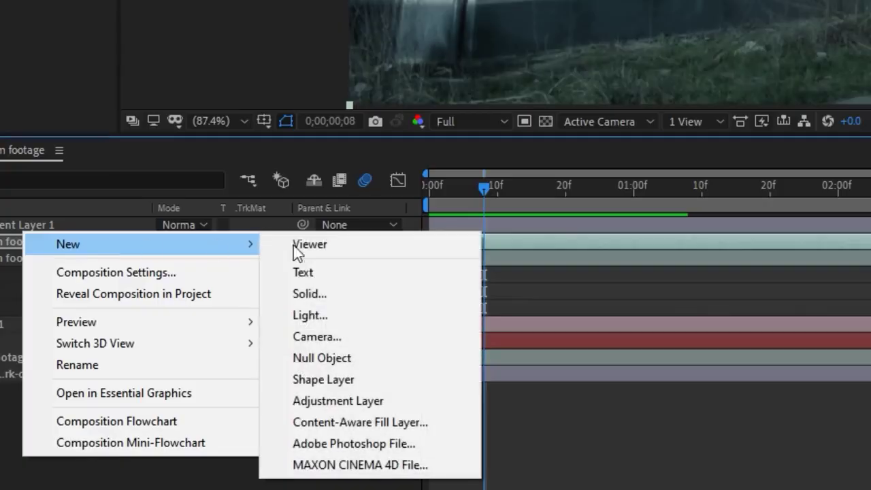
left_click(361, 397)
key("Return")
type("Lightning")
key("Return")
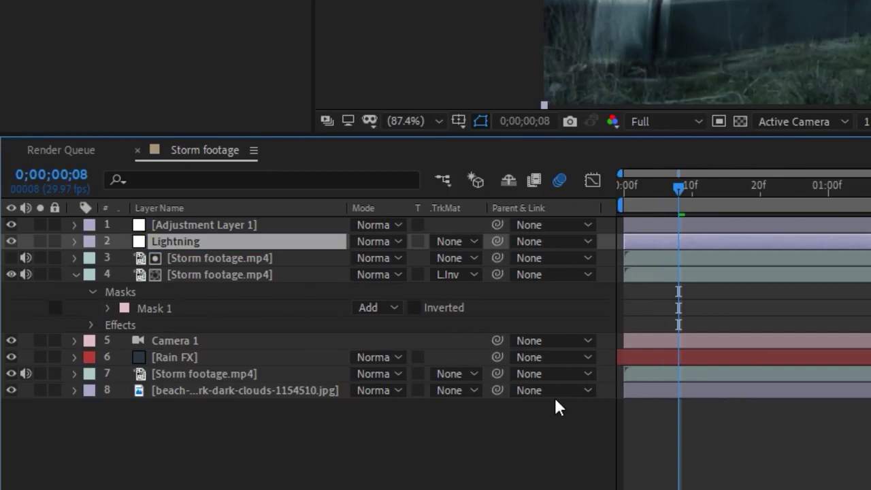
- Apply the Exposure effect to the Lightning layer with Exposure 2.24 and Gamma Correction 0.84
key("ctrl+space")
type("expos")
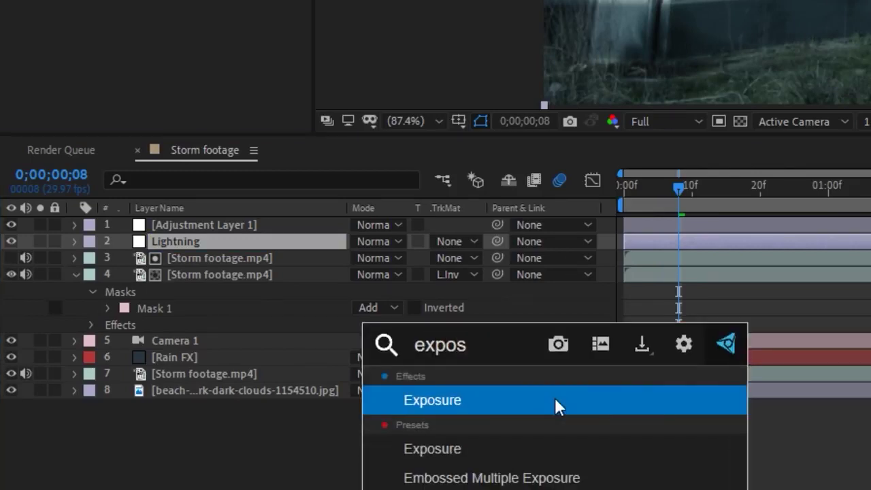
left_click(555, 399)
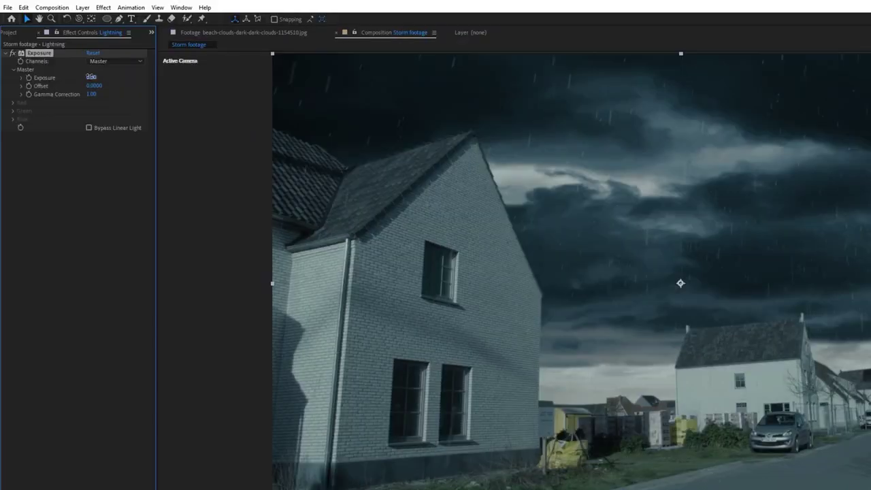
left_click_drag(90, 77, 208, 84)
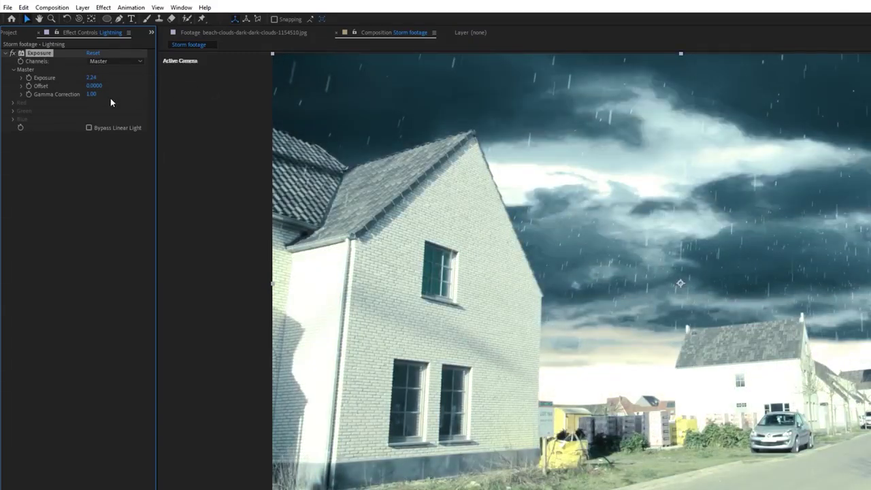
mouse_move(83, 94)
left_mouse_down()
mouse_move(109, 96)
mouse_move(91, 100)
left_mouse_up()
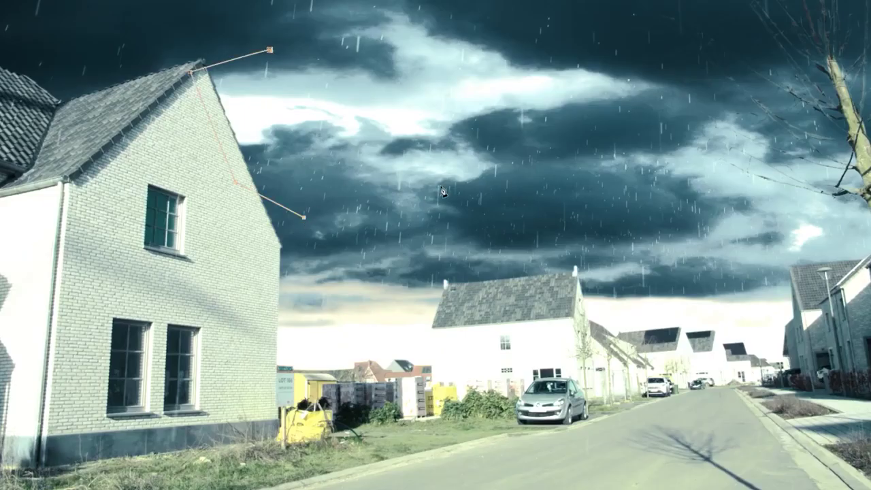
- Mask the bright clouds beside the roof with a 197-pixel feather and move the Lightning layer directly above the dark clouds image
left_click(353, 71)
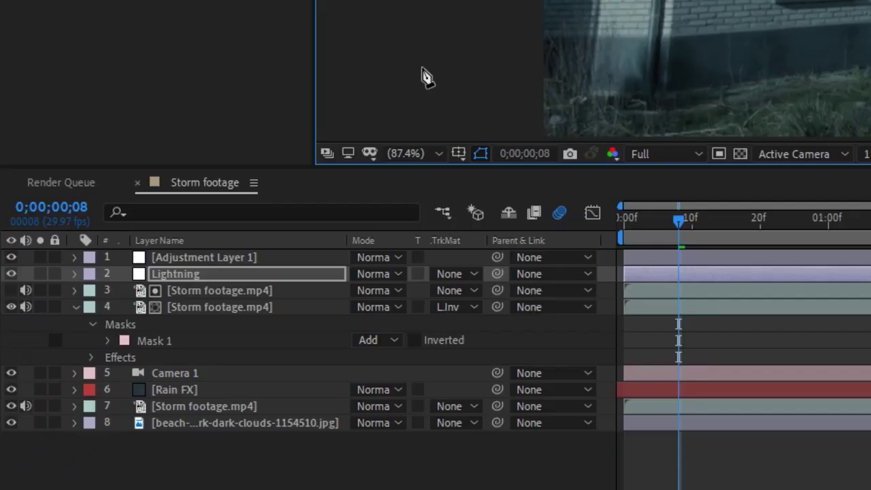
left_click_drag(392, 307, 561, 302)
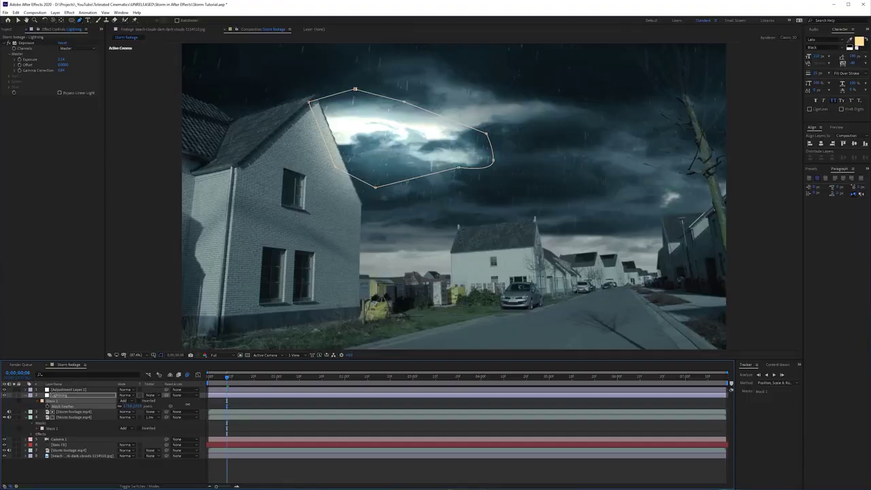
left_click_drag(77, 397, 72, 451)
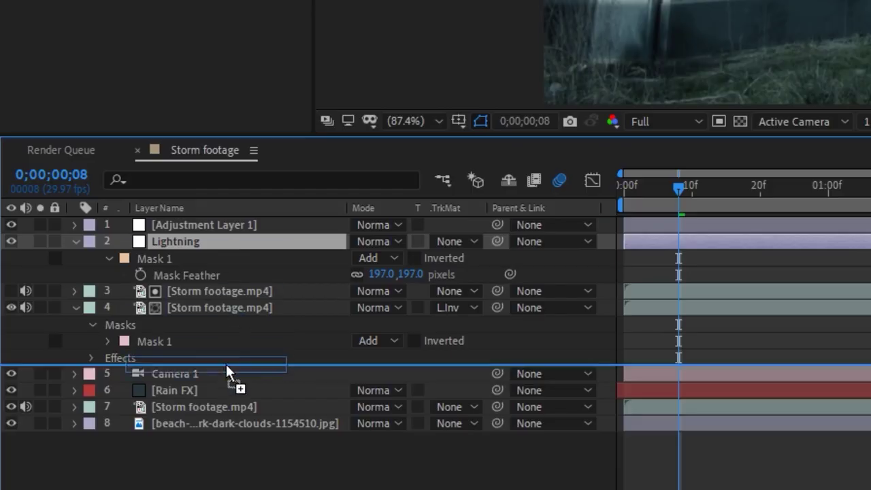
left_click_drag(216, 411, 216, 413)
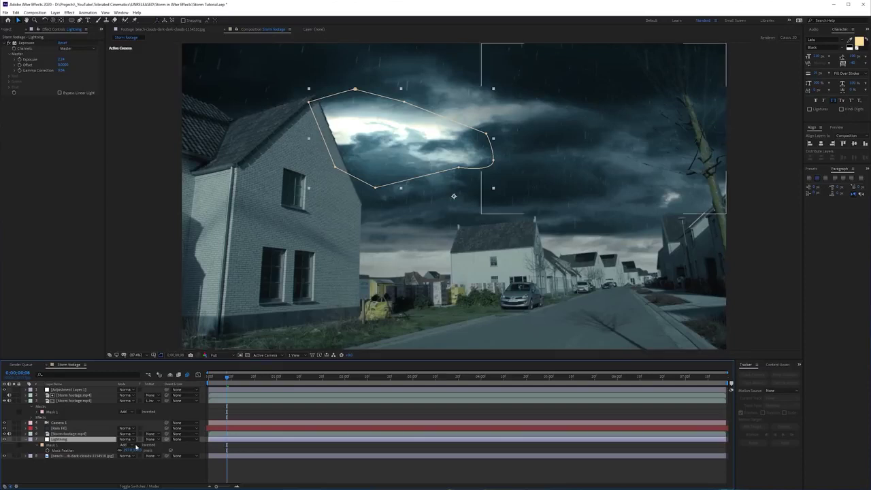
- Apply the Tint effect to the Lightning layer beneath its Exposure effect
left_click(26, 144)
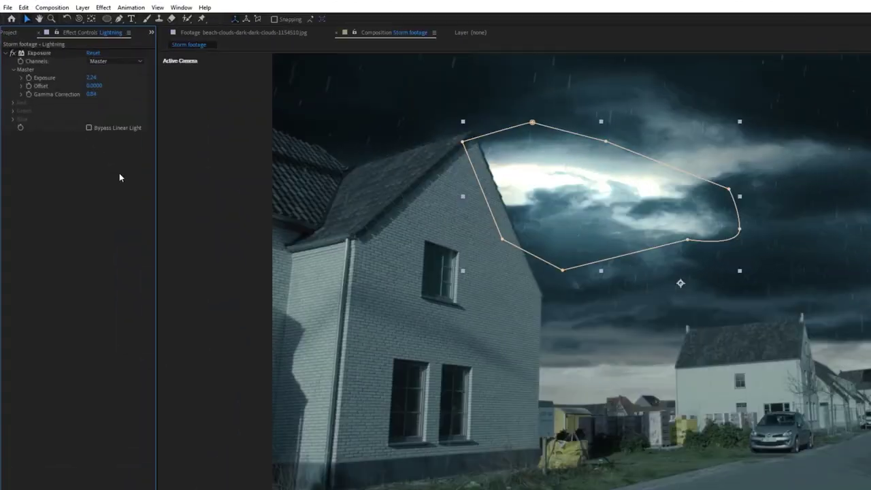
key("ctrl+space")
type("tint")
key("Return")
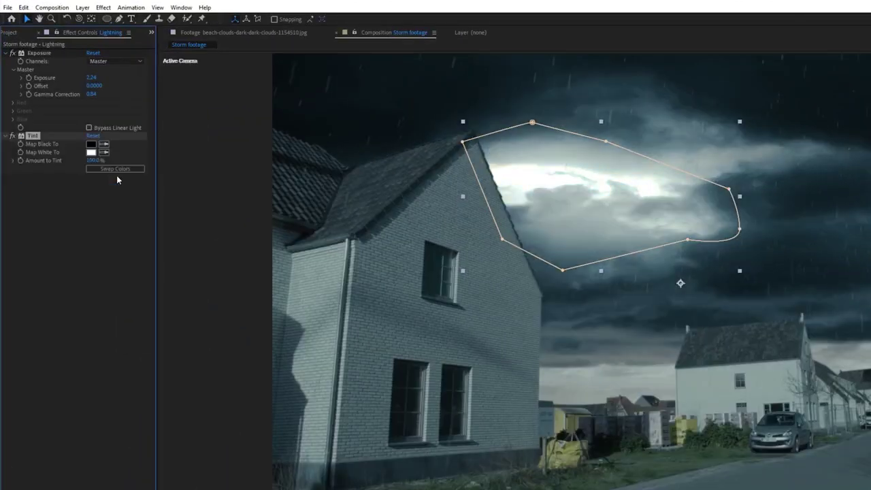
- Set the Tint effect's Map White To colour to a light blue on the Lightning layer
left_click(91, 152)
left_click(324, 354)
left_click_drag(306, 336, 247, 275)
left_click(402, 309)
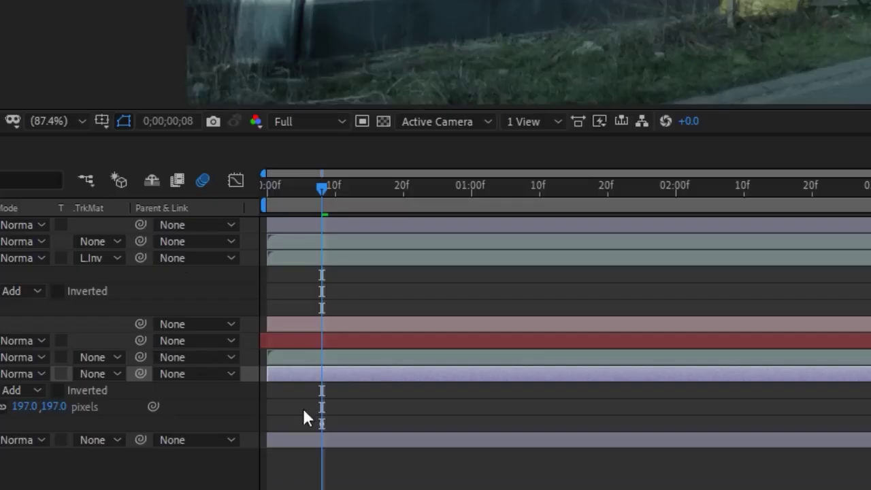
- Keyframe the Lightning layer's Exposure at 0.00 on frame 7 and enter flash values on the next two frames
key("Page_Up")
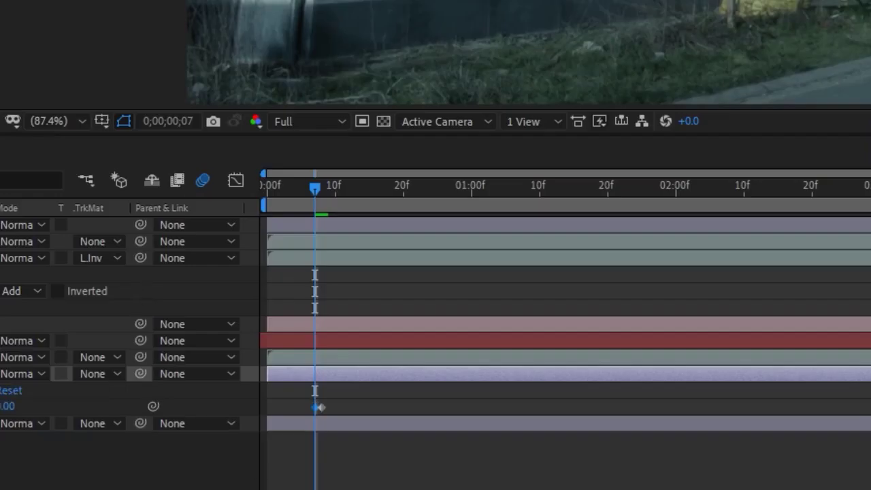
key("semicolon")
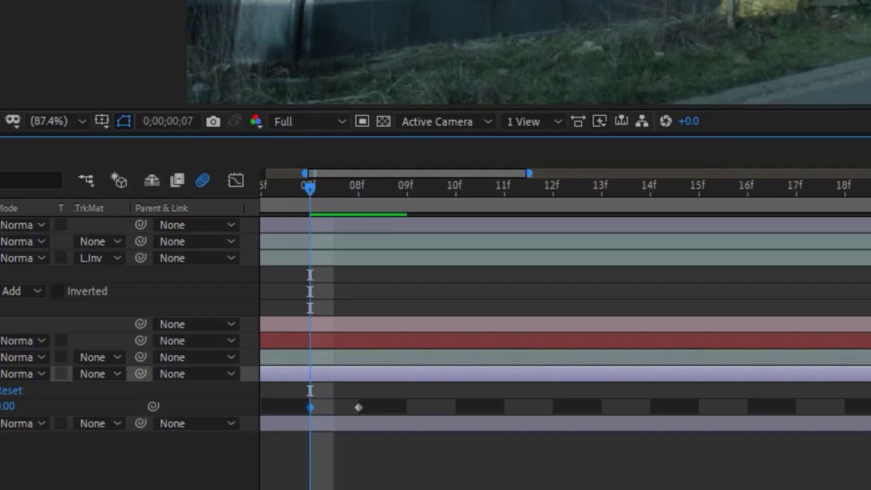
scroll(385, 395, "left", 2)
scroll(408, 205, "right", 3)
scroll(415, 194, "right", 2)
scroll(425, 170, "left", 4)
key("Page_Down")
key("Page_Down")
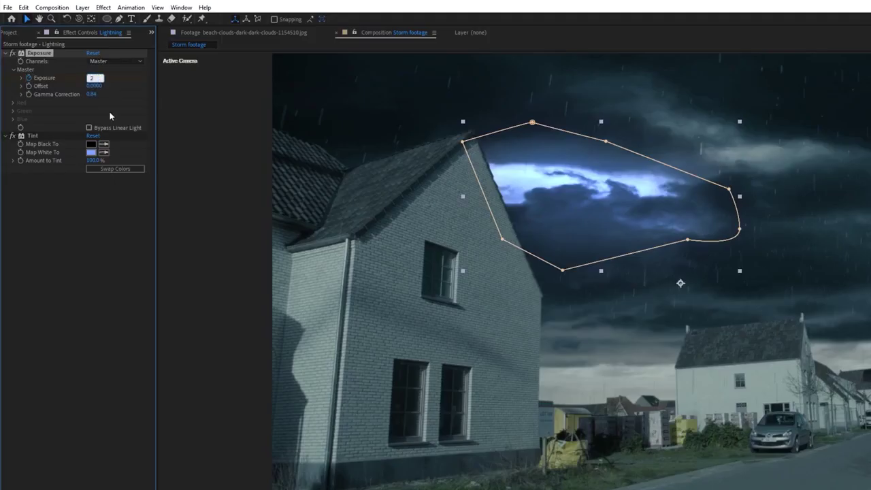
key("Return")
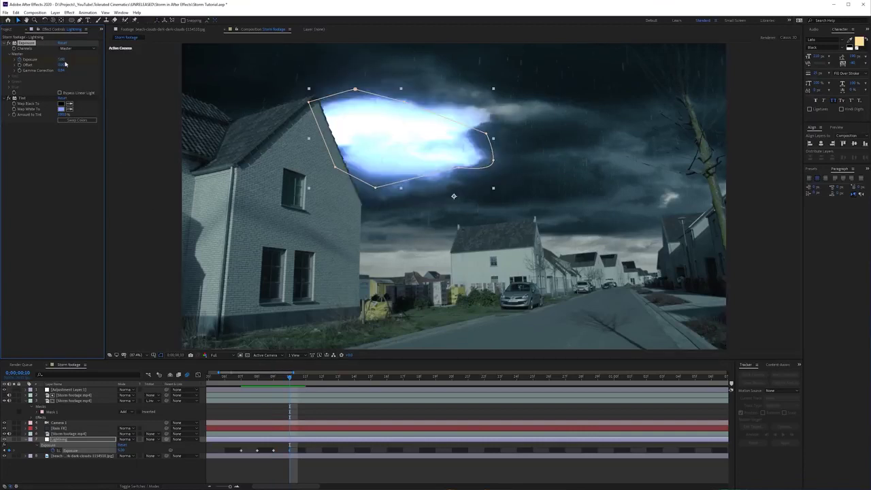
- Continue the flicker with varying Exposure keyframes on frames 10 to 12 and set Exposure to 0 at frame 13
key("Return")
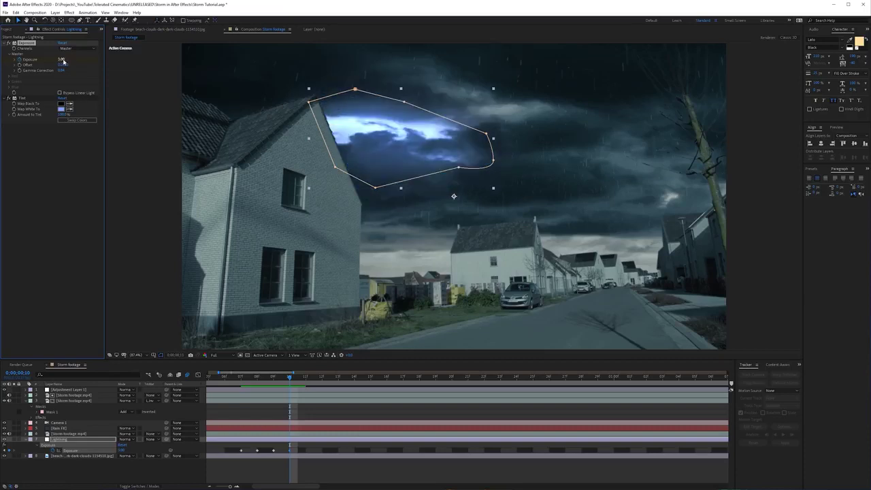
key("Return")
key("Page_Down")
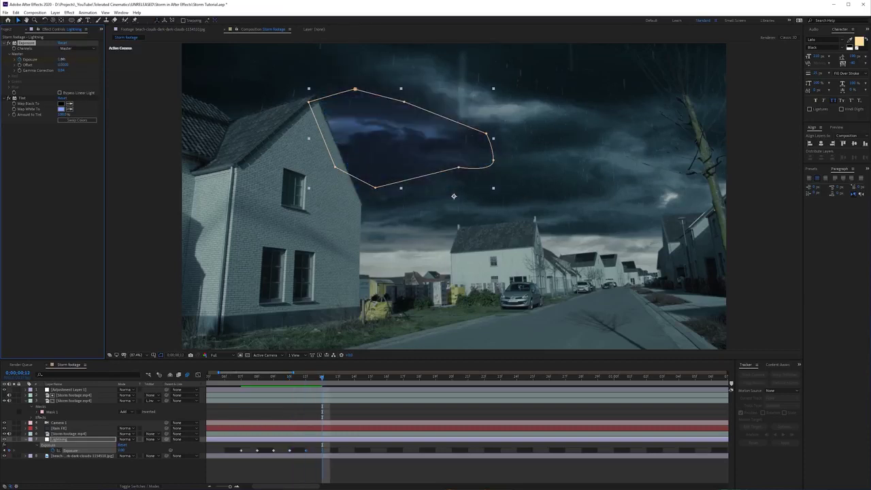
key("Page_Down")
left_click(63, 61)
type("0")
key("Return")
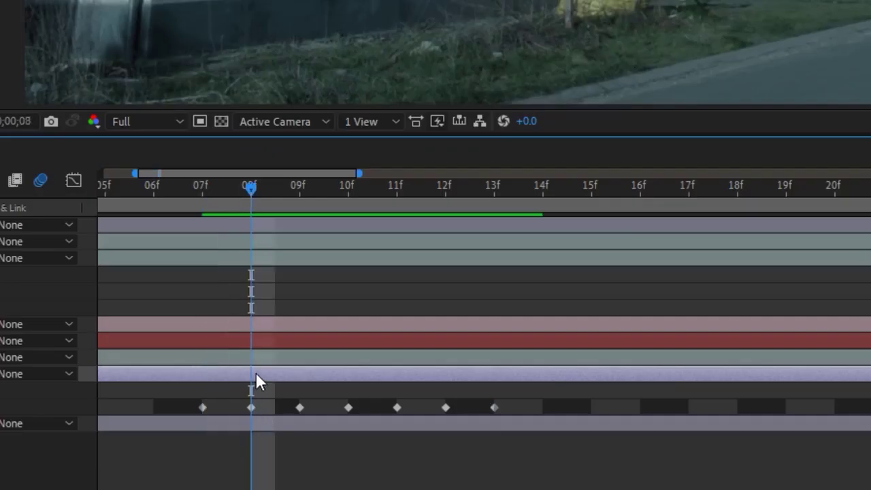
- Trim the Lightning layer to frames 8–12, splitting it and deleting the leftover part, and play the flash back
scroll(483, 306, "left", 5)
left_click_drag(106, 374, 499, 345)
left_click_drag(337, 185, 535, 206)
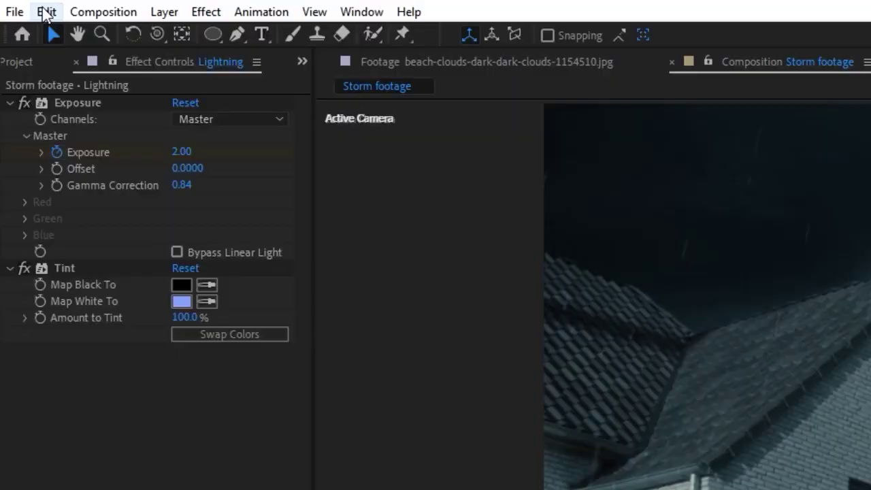
left_click(47, 11)
left_click(107, 289)
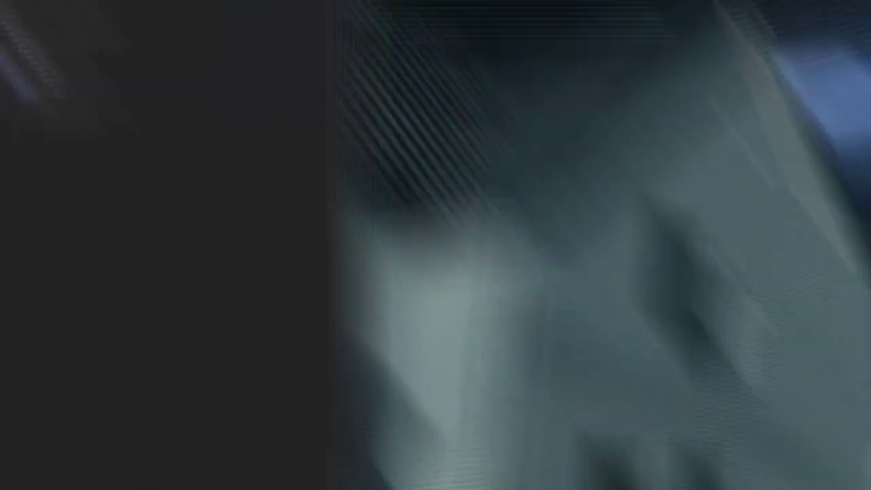
key("Delete")
left_click_drag(527, 190, 382, 402)
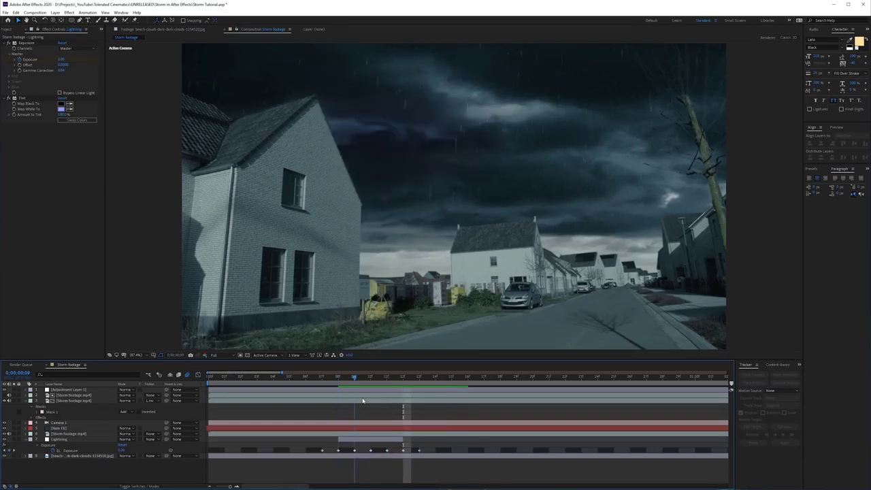
key("space")
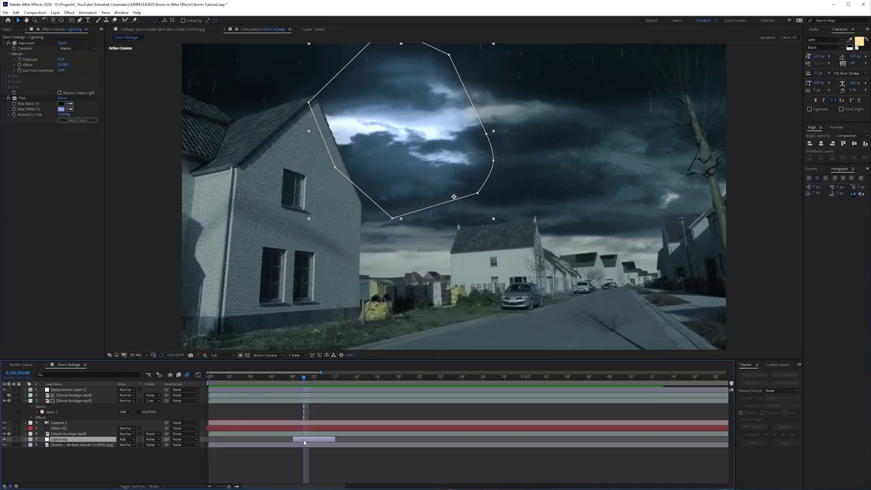
- Duplicate the shortened Lightning layer several times, stagger the copies in time, and move their masks over different parts of the sky
left_click_drag(303, 393, 326, 393)
left_click_drag(334, 439, 330, 441)
key("ctrl+d")
left_click_drag(355, 156, 228, 114)
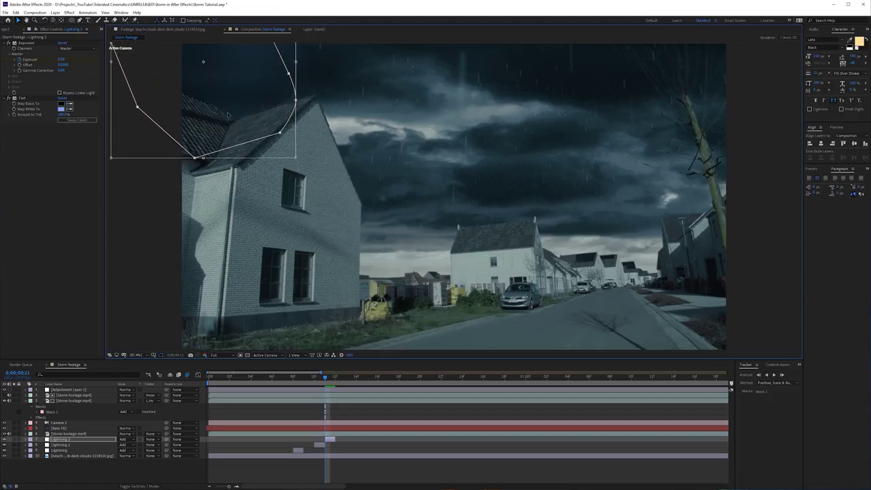
key("ctrl+d")
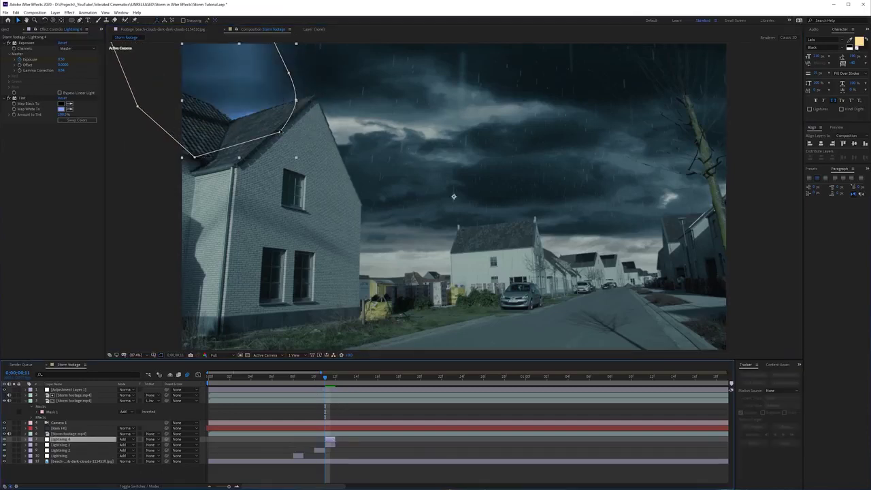
left_click_drag(271, 121, 599, 176)
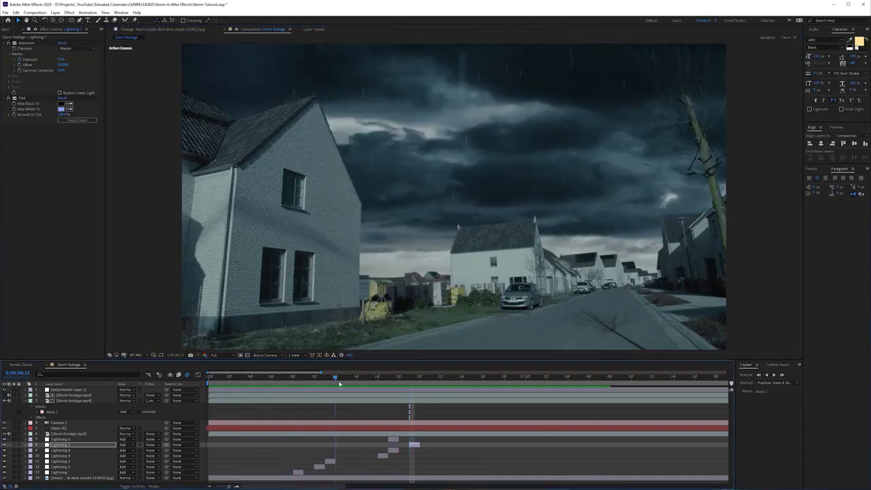
- Apply the Exposure effect to the masked Storm footage.mp4 layer directly above the Lightning layers
left_click(75, 478)
left_click(75, 436)
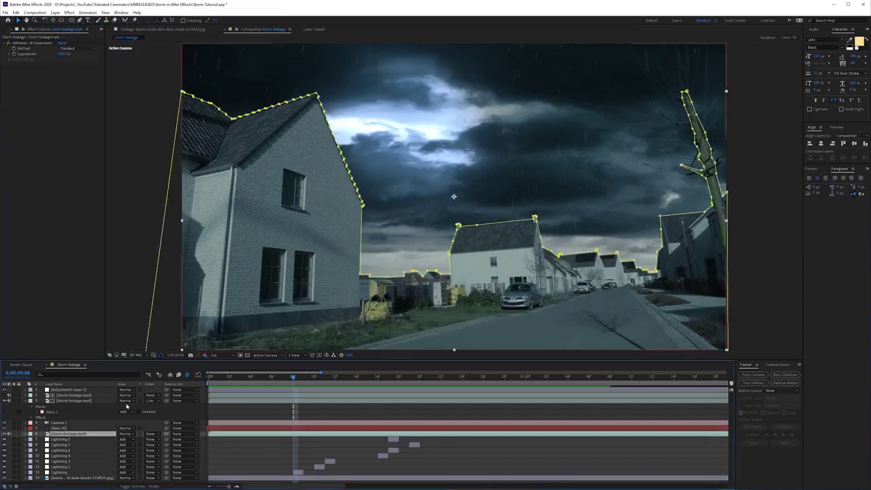
left_click(69, 12)
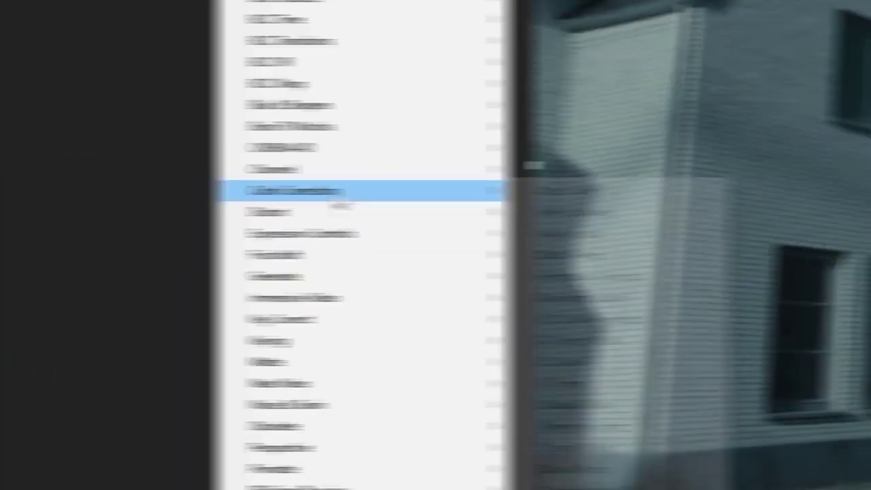
mouse_move(340, 190)
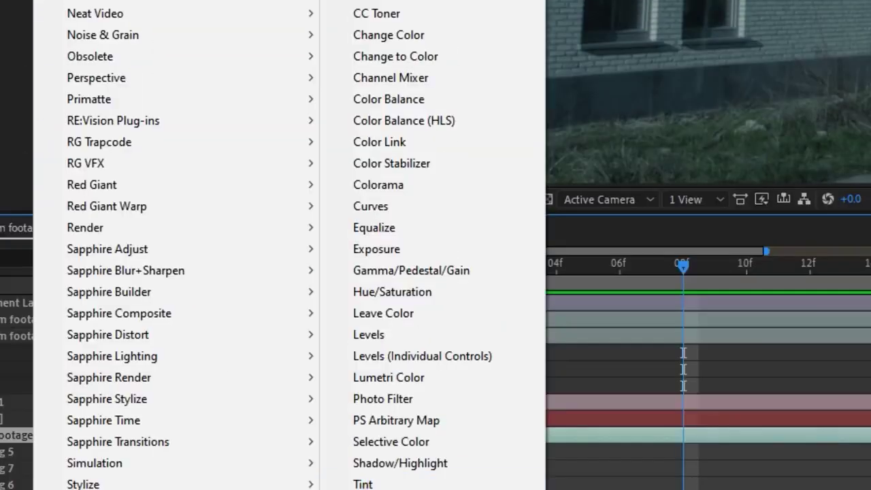
left_click(402, 249)
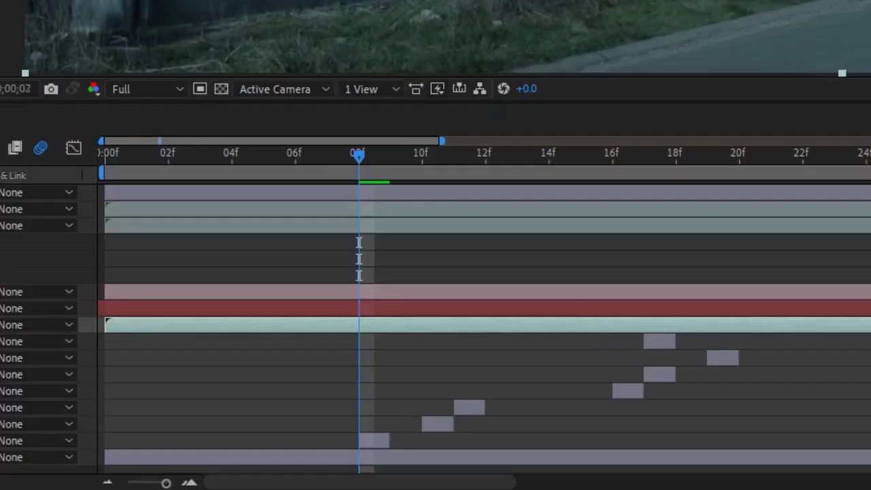
- Keyframe the footage's Exposure at 0.00 on frame 7, brighter on frame 8 during the first flash, and back to 0.00 on frame 9
key("Page_Up")
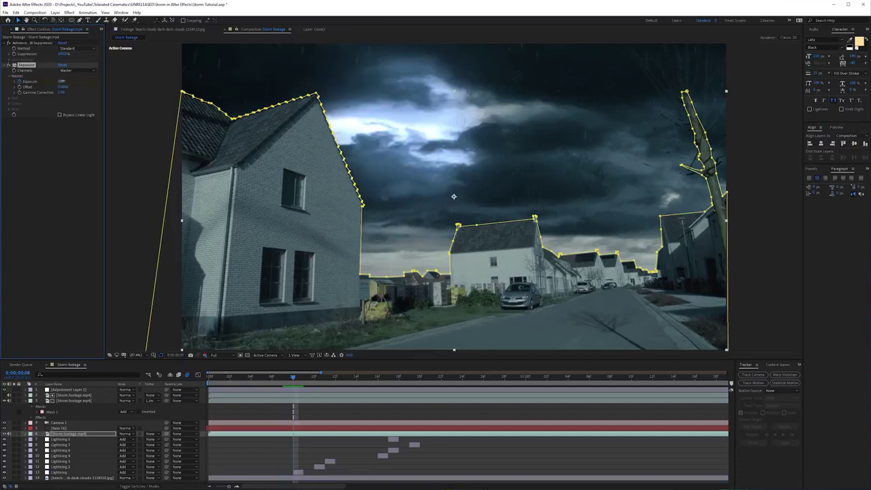
left_click_drag(84, 83, 91, 85)
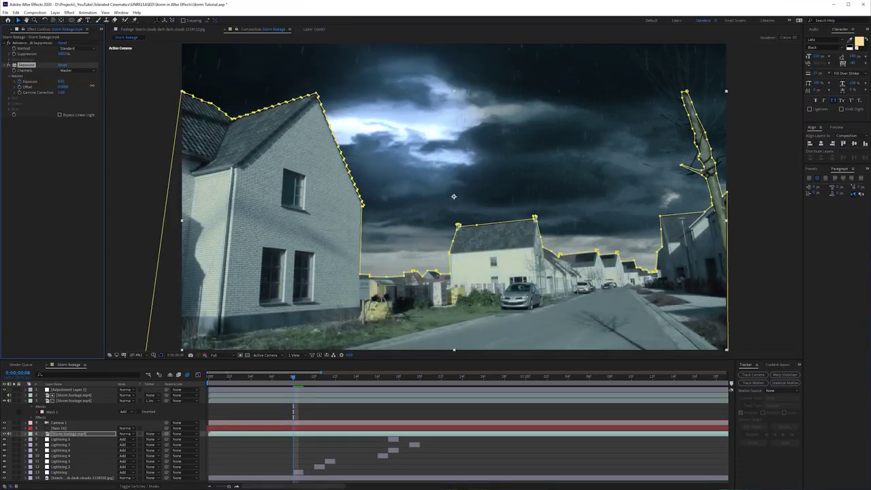
key("Page_Down")
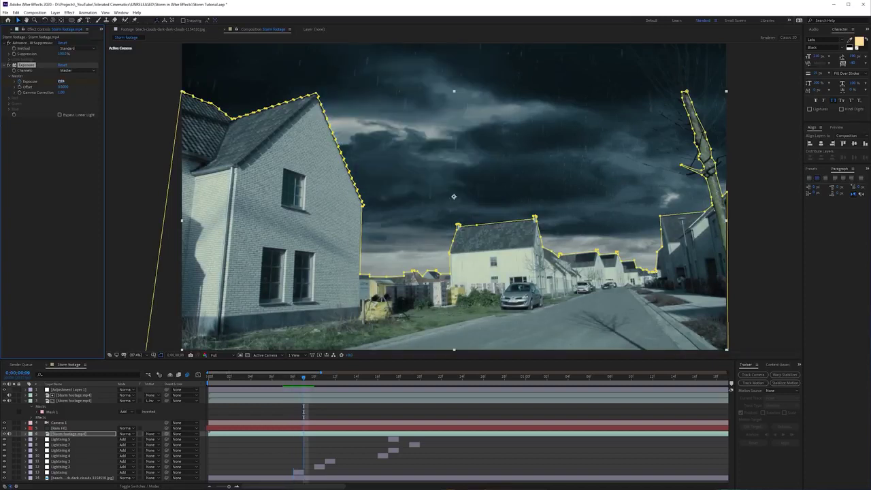
key("Page_Up")
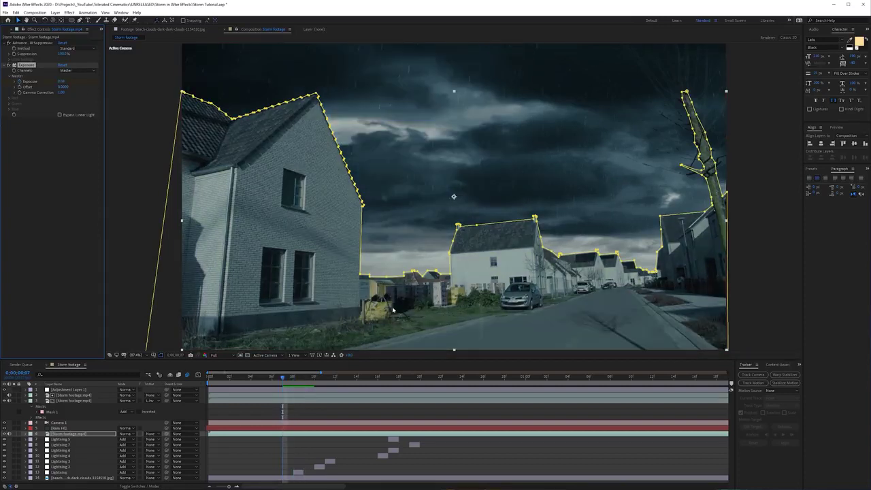
key("Page_Down")
key("Page_Up")
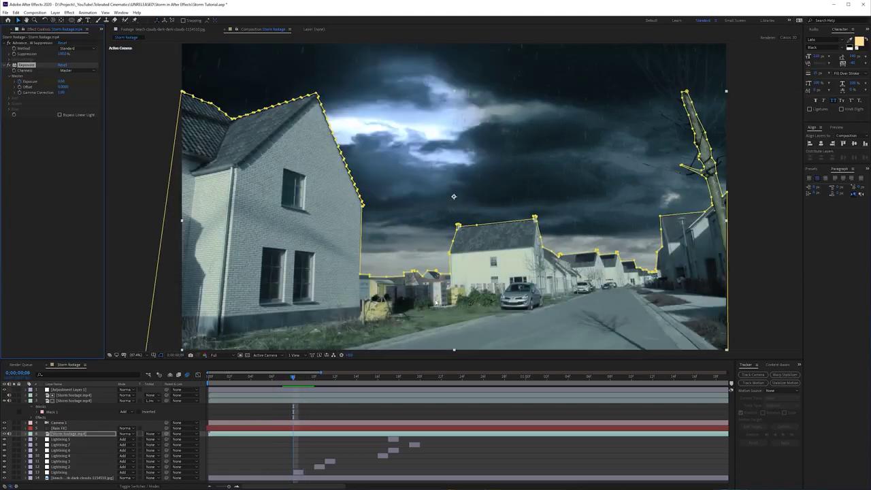
- Repeat the footage's Exposure keyframes for the remaining flashes, with 1.15 at frame 17
key("Page_Down")
key("Page_Down")
key("Page_Down")
key("Page_Down")
key("Page_Down")
key("Page_Down")
key("Page_Down")
key("Page_Down")
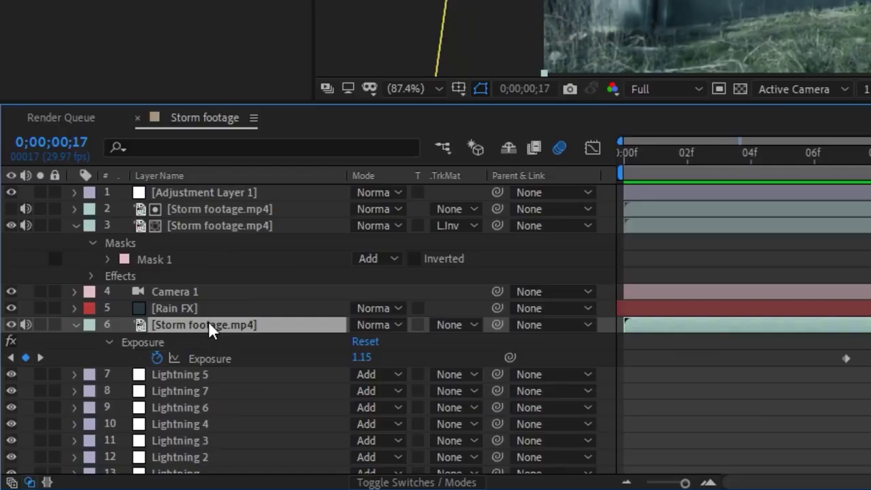
- Duplicate the brightened Storm footage.mp4 layer and remove the Exposure effect from the lower copy
key("ctrl+d")
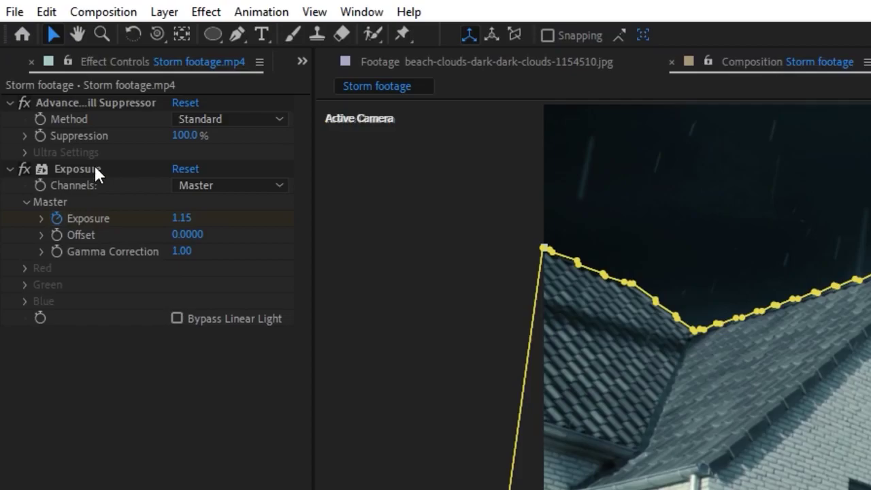
left_click(95, 170)
key("Delete")
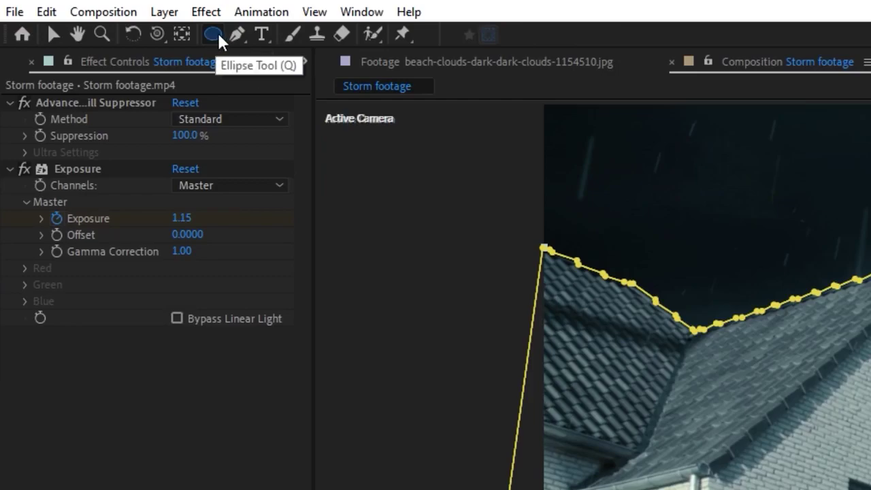
- Add a large elliptical mask to the upper Storm footage copy, set it to Intersect, feather it heavily, and preview the result
left_click(215, 34)
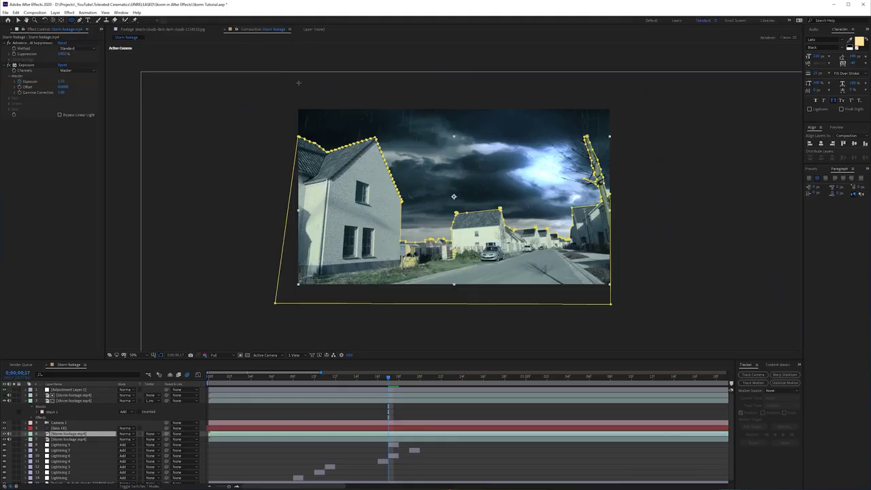
left_click_drag(243, 53, 672, 271)
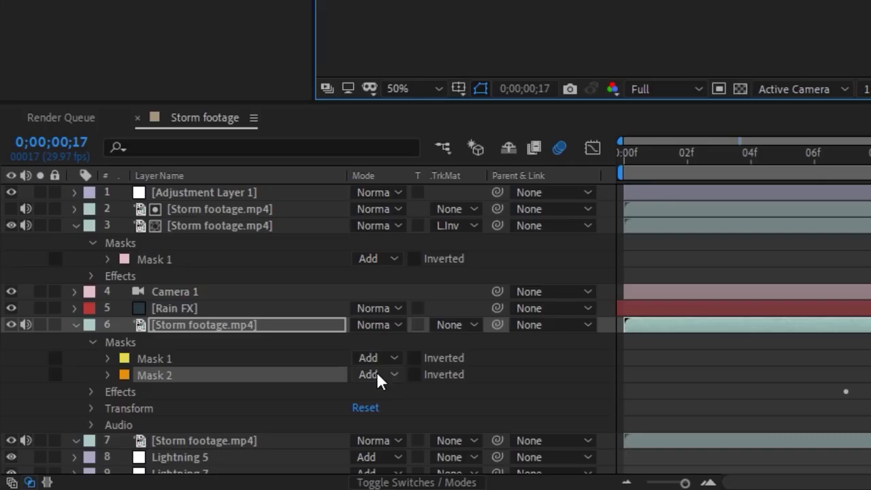
left_click(125, 450)
left_click(407, 290)
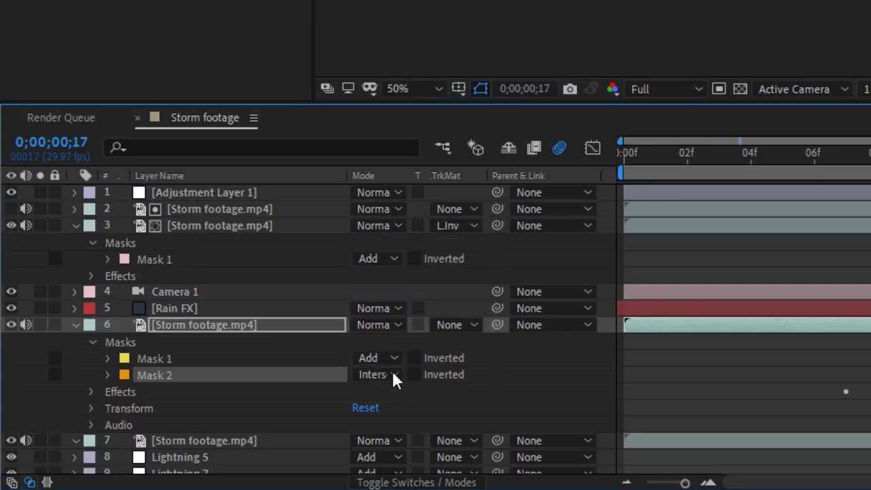
key("f")
left_click_drag(389, 391, 517, 391)
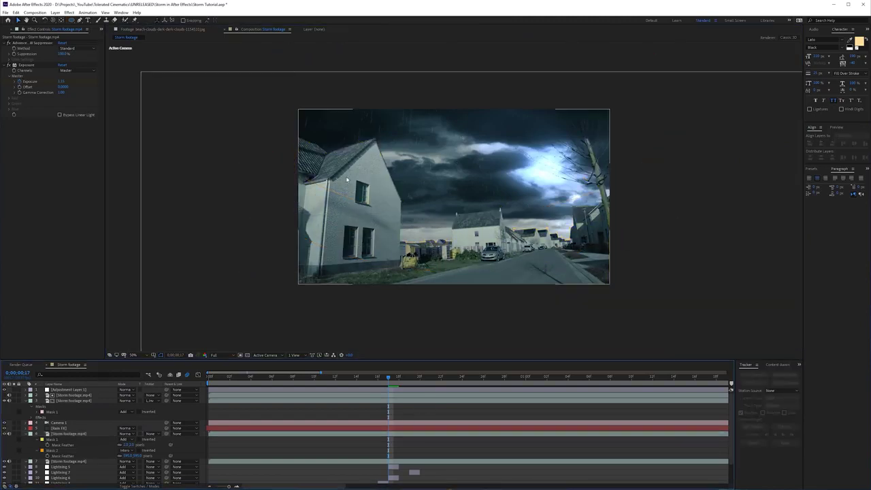
key("space")
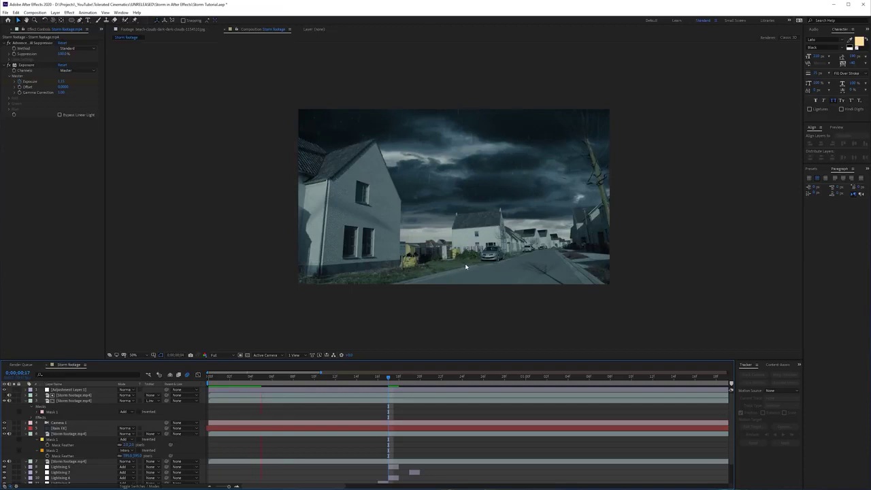